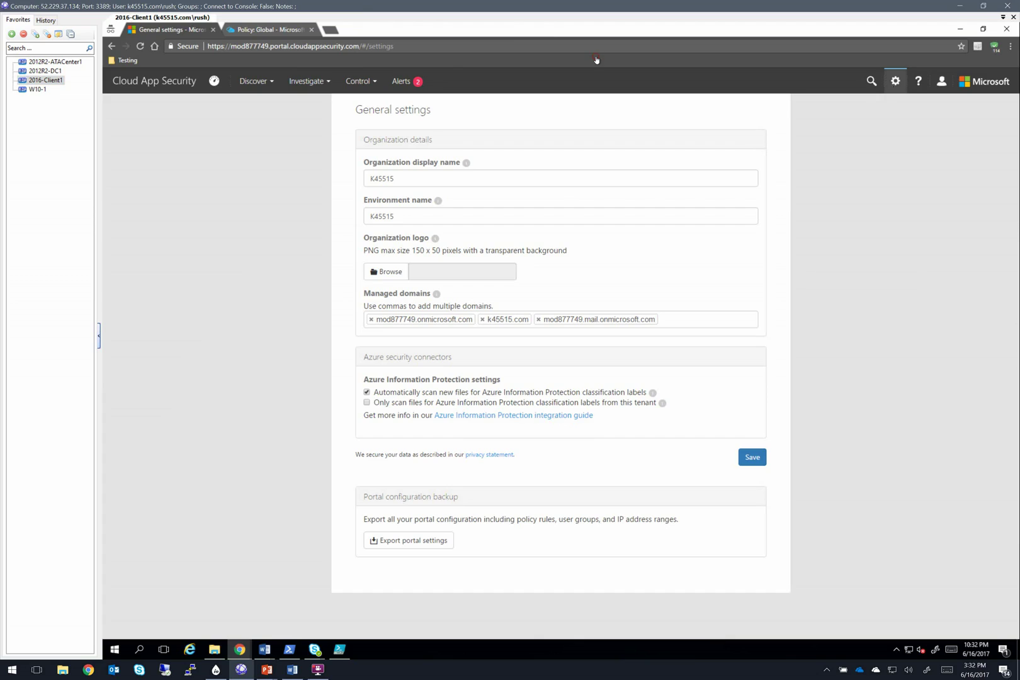
- Bring up the Cloud App Security General settings sections in the browser
click(895, 82)
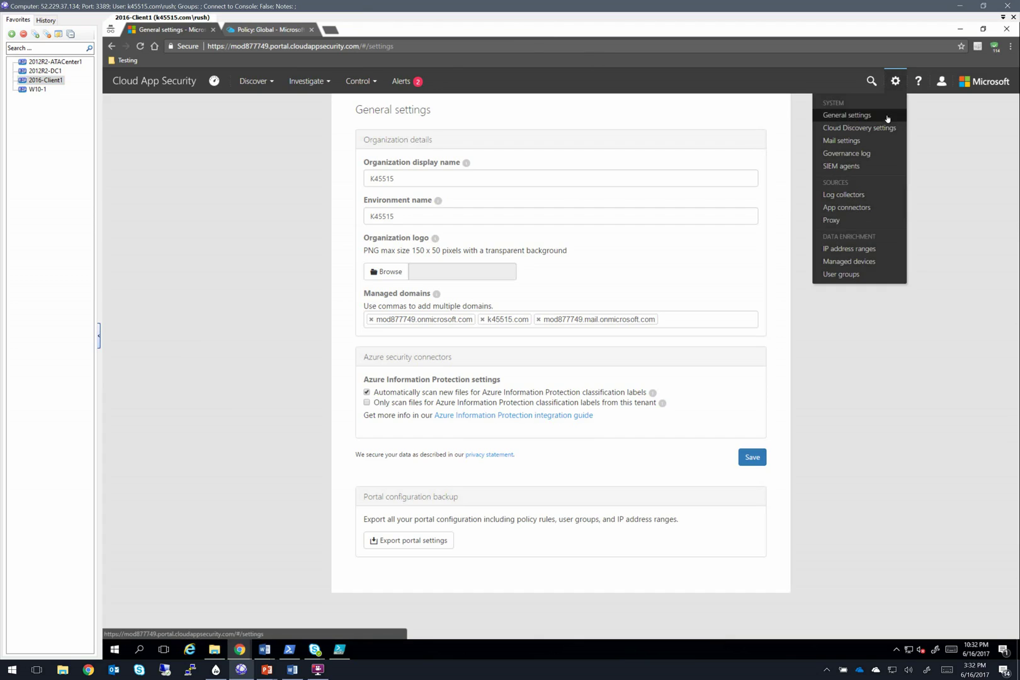
click(189, 231)
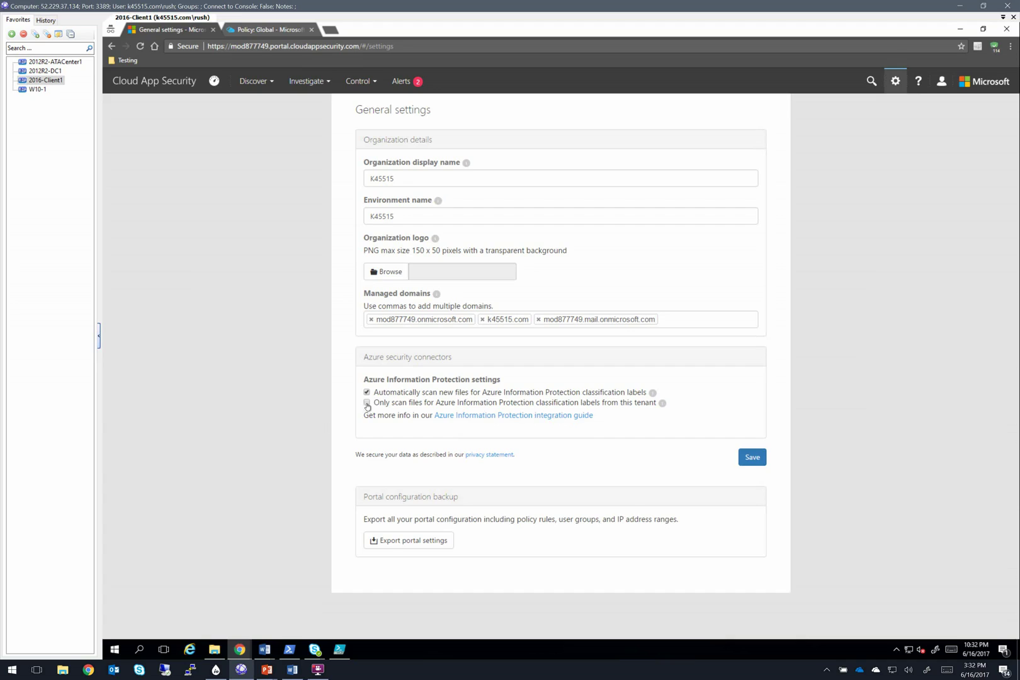
click(258, 30)
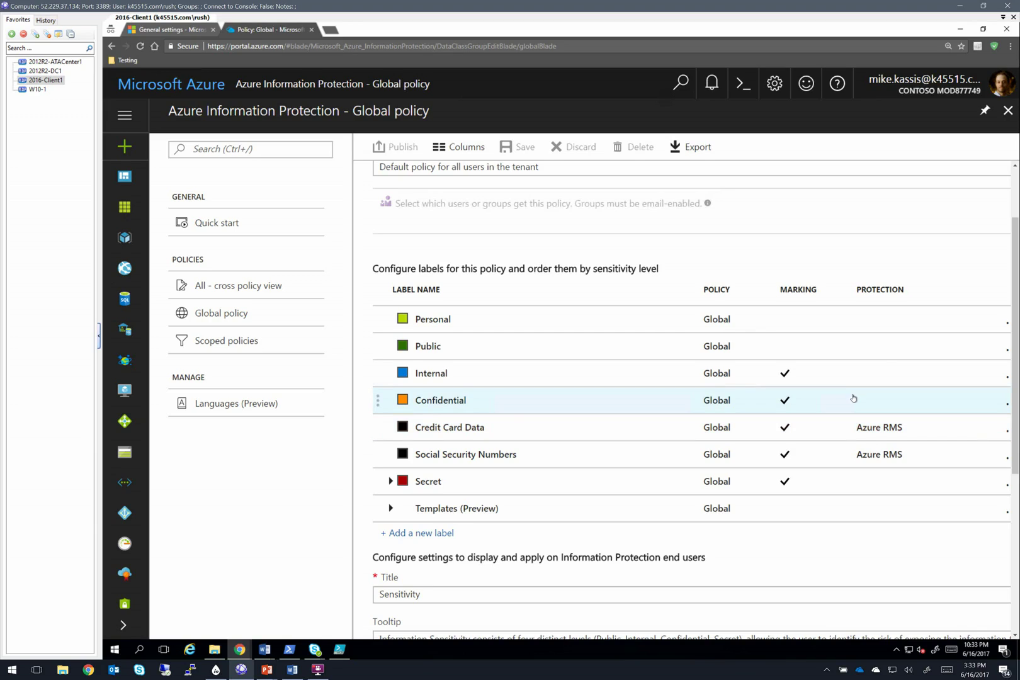
- Minimize the Chrome window to reveal the Word, Explorer and PowerShell windows behind it
click(960, 29)
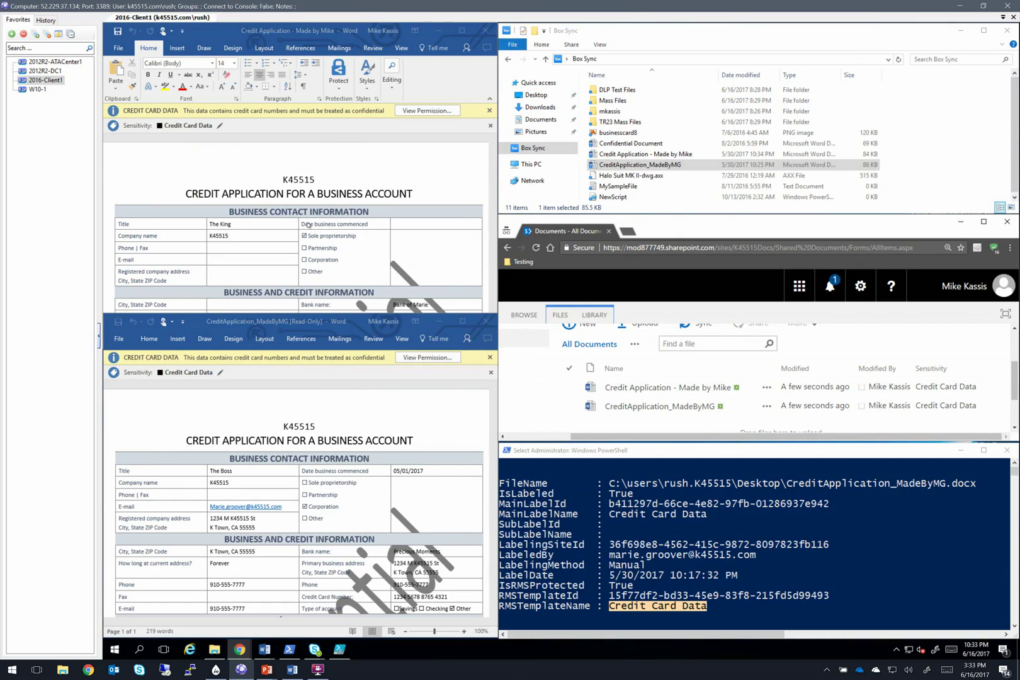
click(649, 29)
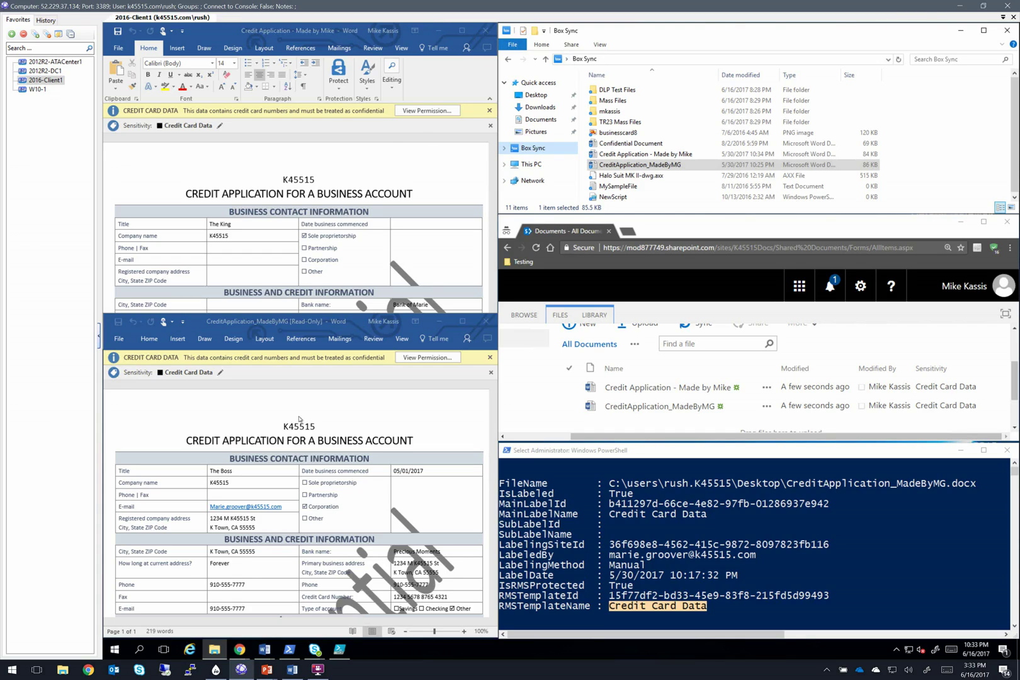
click(427, 110)
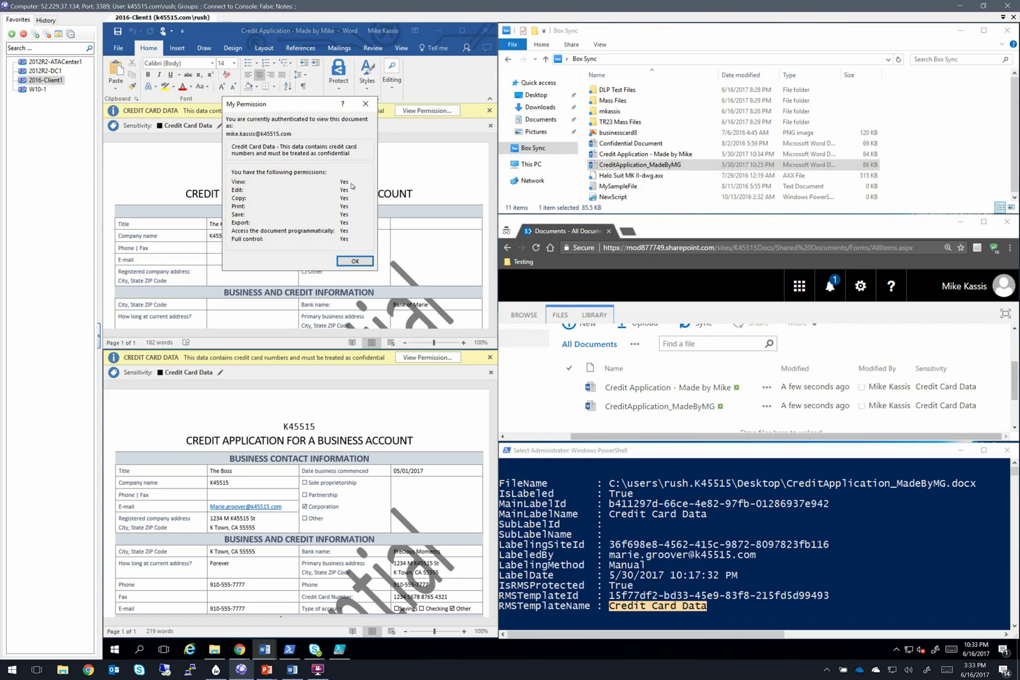
click(354, 261)
click(420, 359)
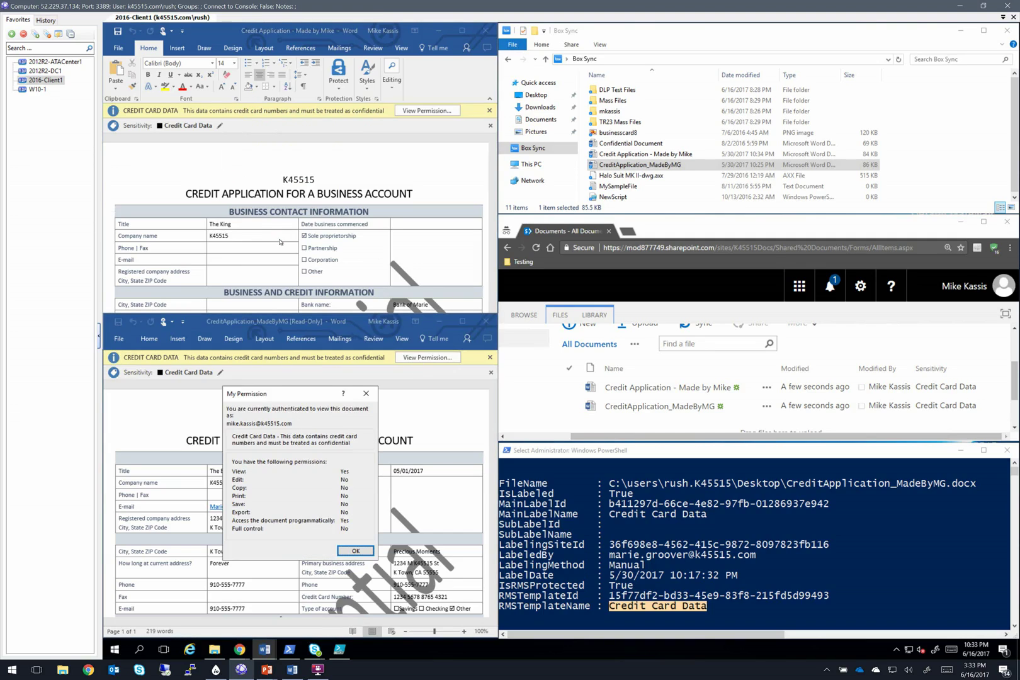
click(356, 550)
click(735, 495)
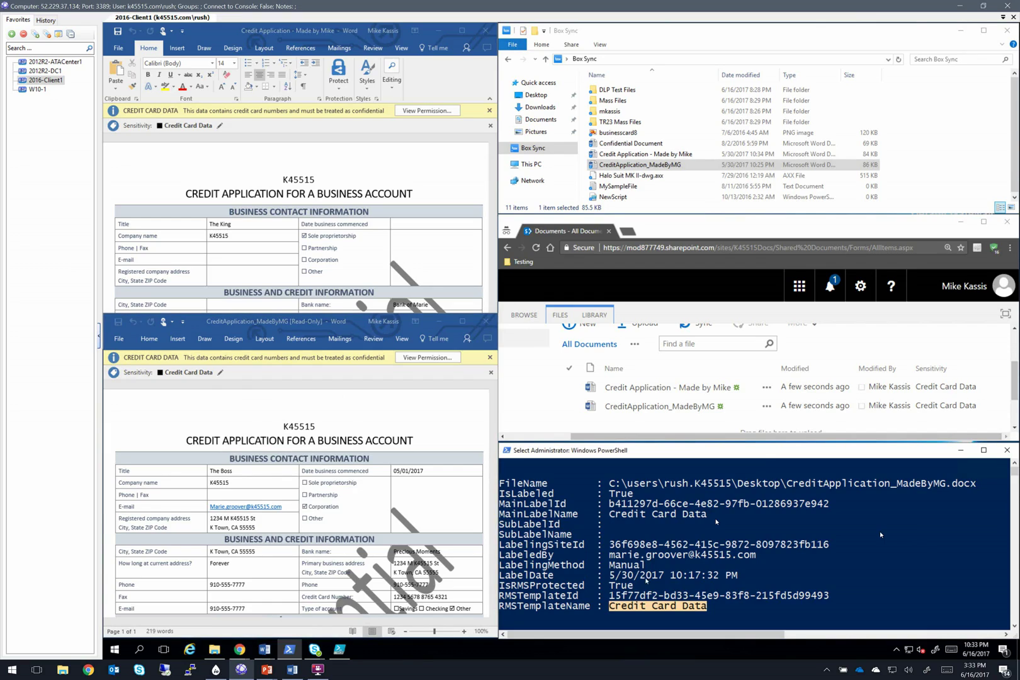
- Highlight the LabeledBy, Manual labeling method and Credit Card Data template values in PowerShell
click(832, 575)
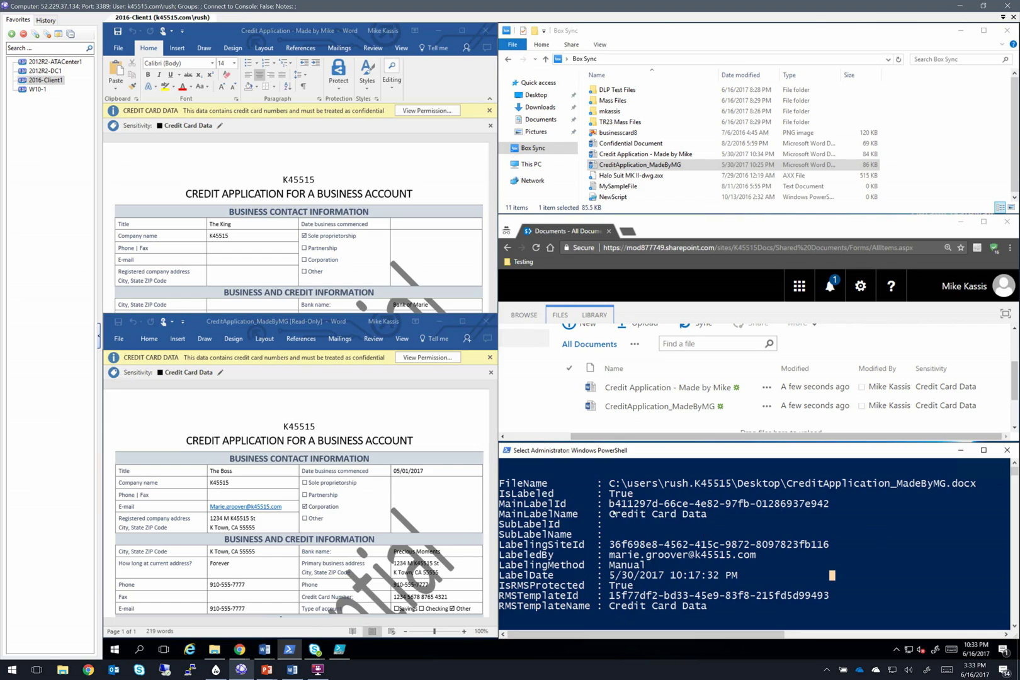
drag(609, 556, 757, 558)
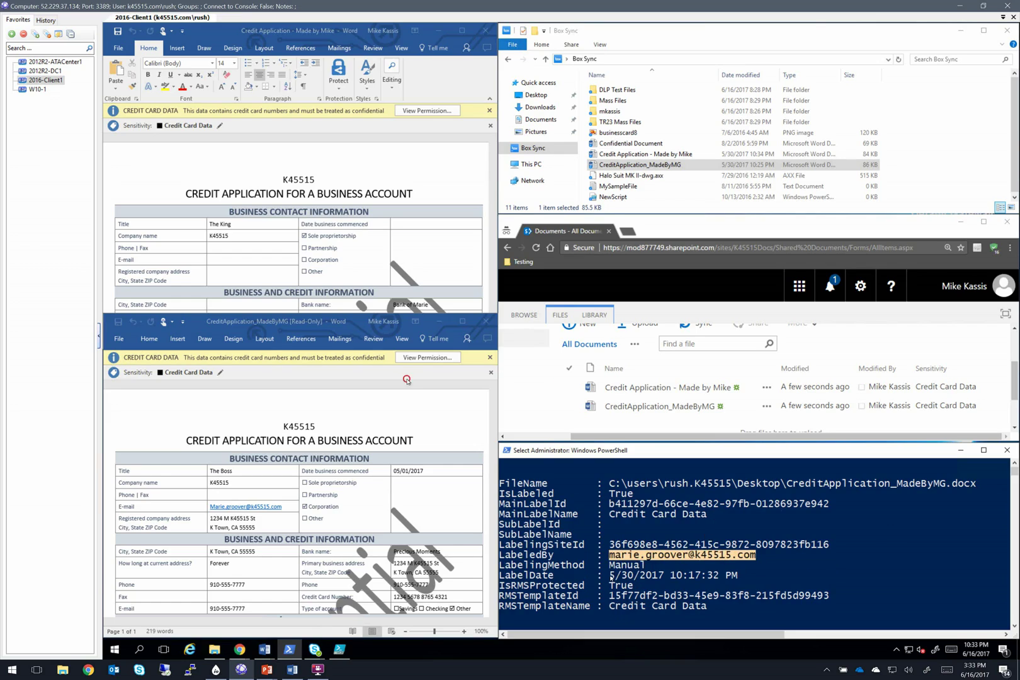
double_click(620, 565)
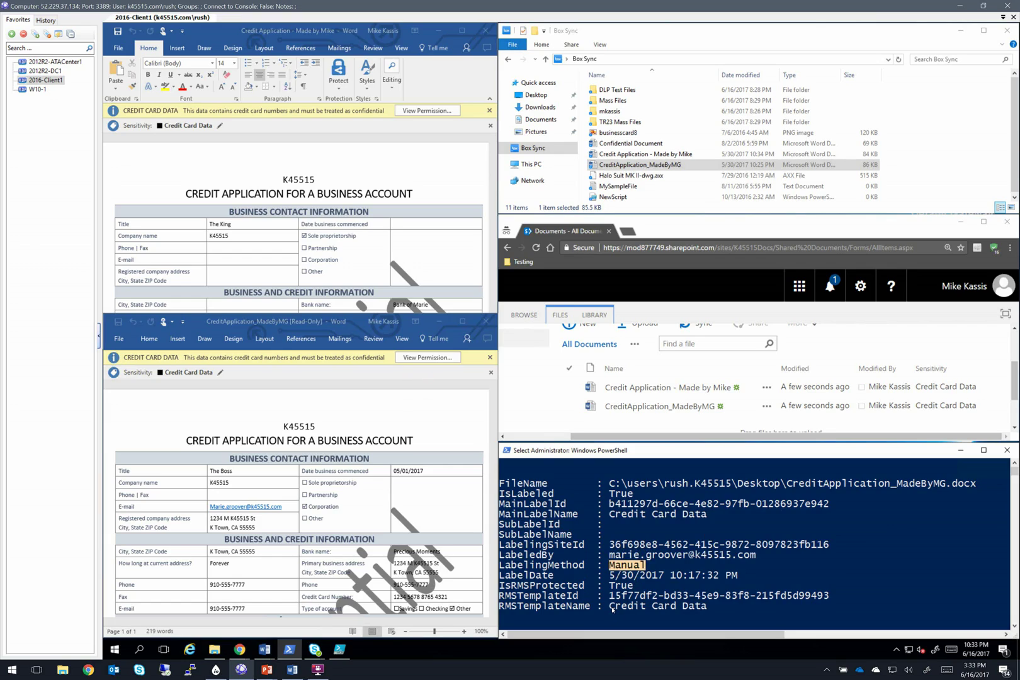
drag(611, 608, 706, 607)
click(771, 616)
- Cycle through the SharePoint library and Box Sync folder, then restore the Azure Global policy window
click(680, 442)
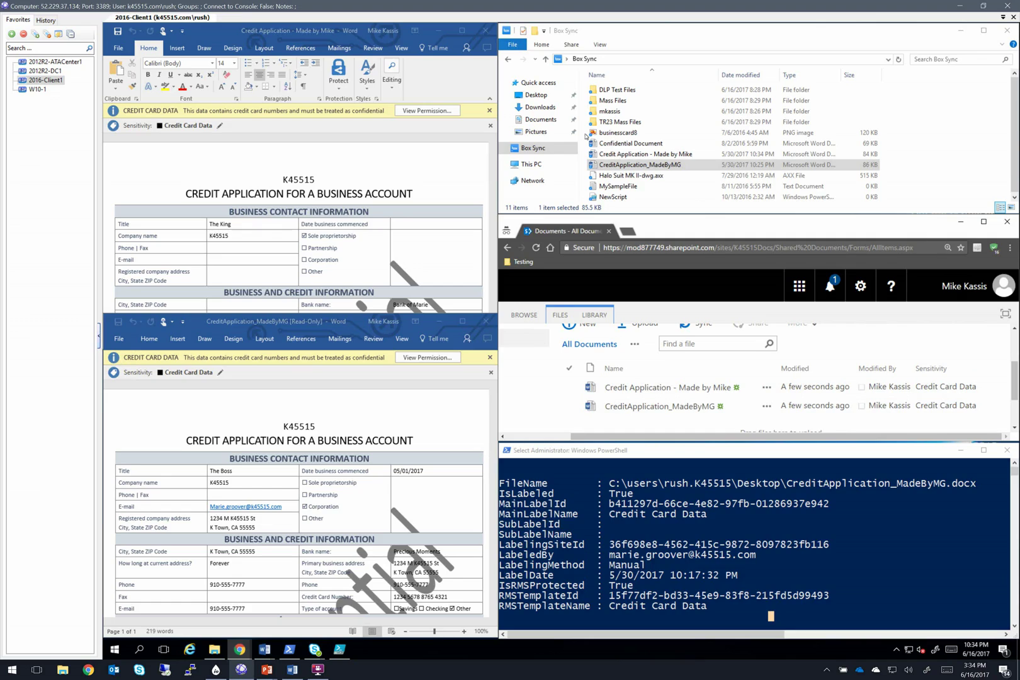
click(672, 43)
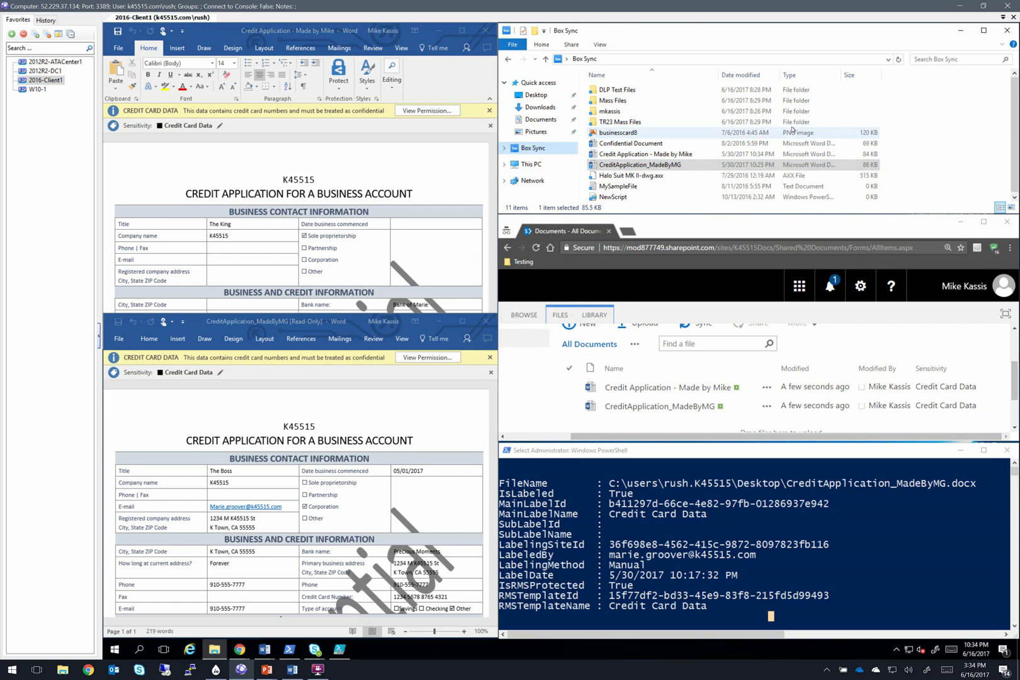
click(825, 230)
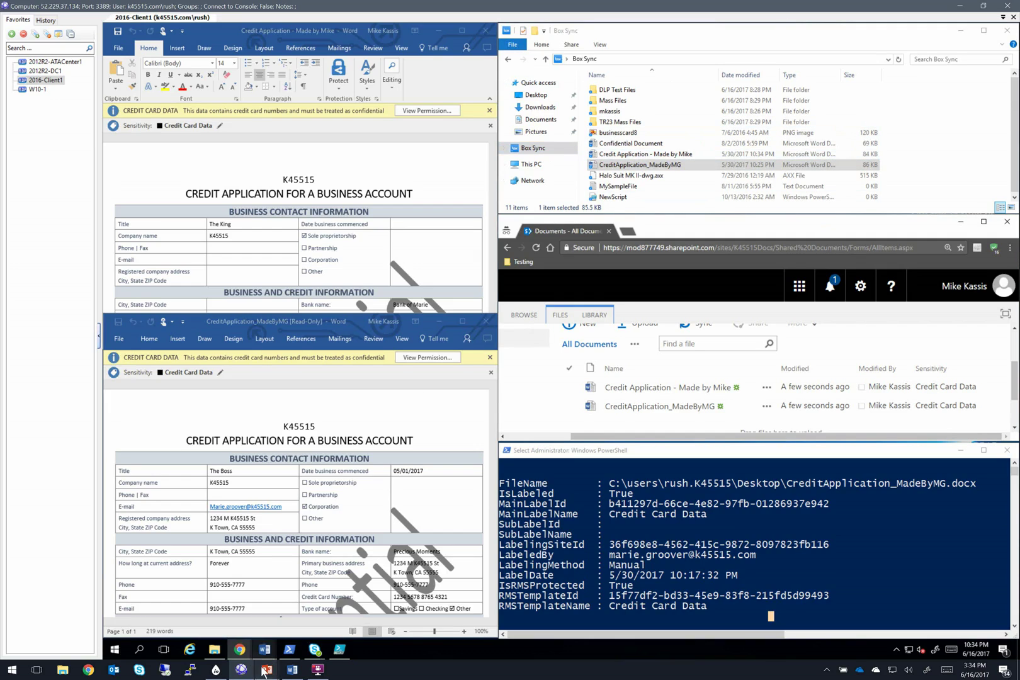
mouse_move(240, 649)
click(274, 604)
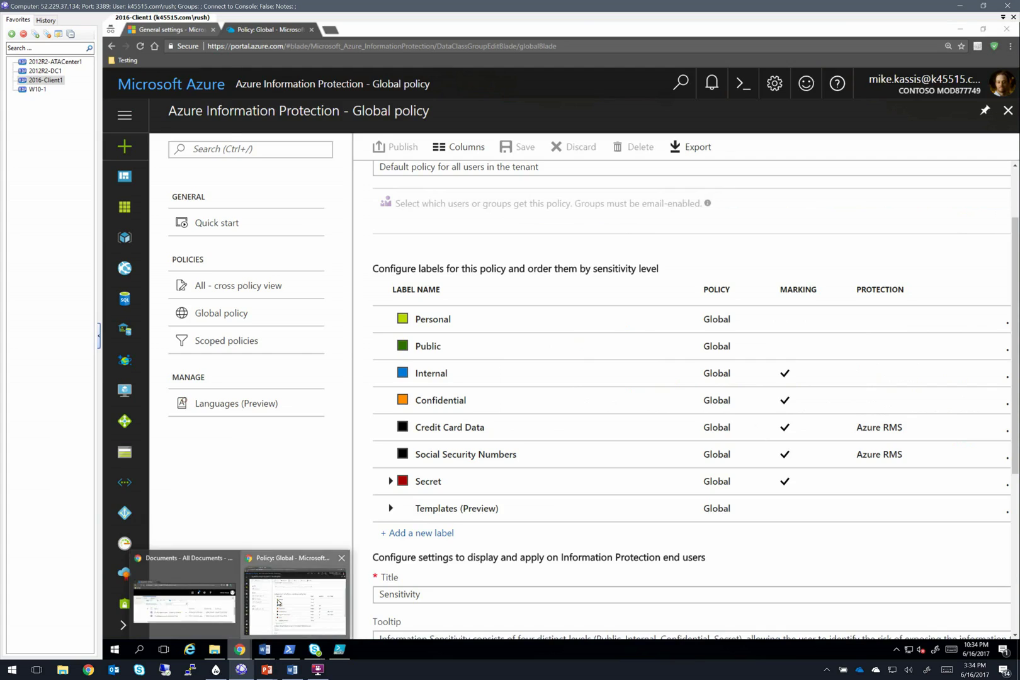
- Go to Investigate > Files in Cloud App Security with advanced filtering
click(167, 29)
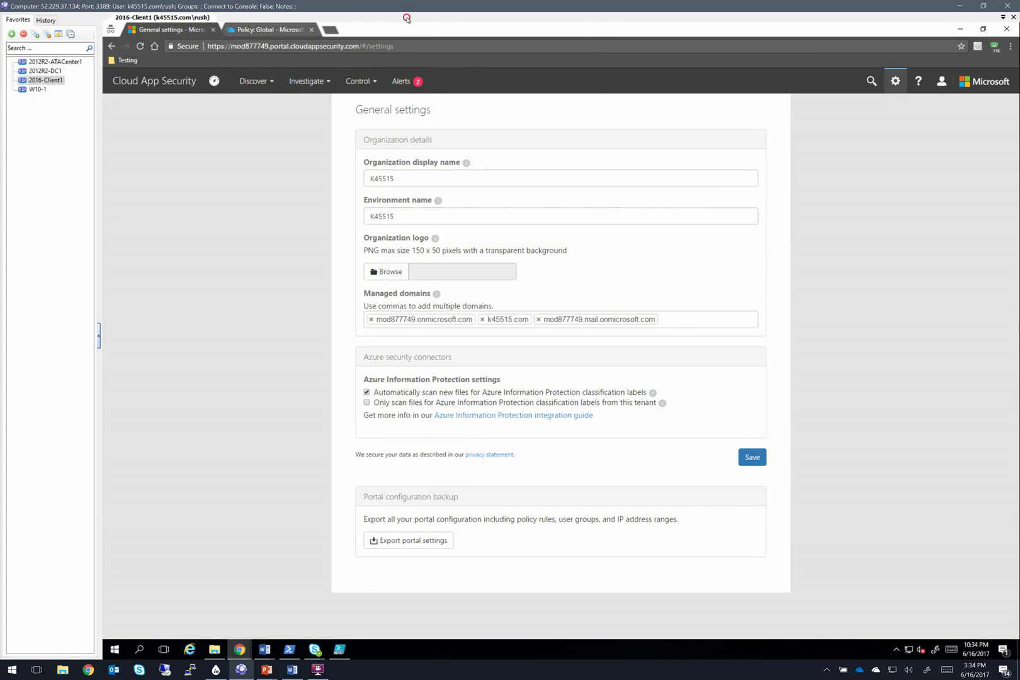
click(323, 89)
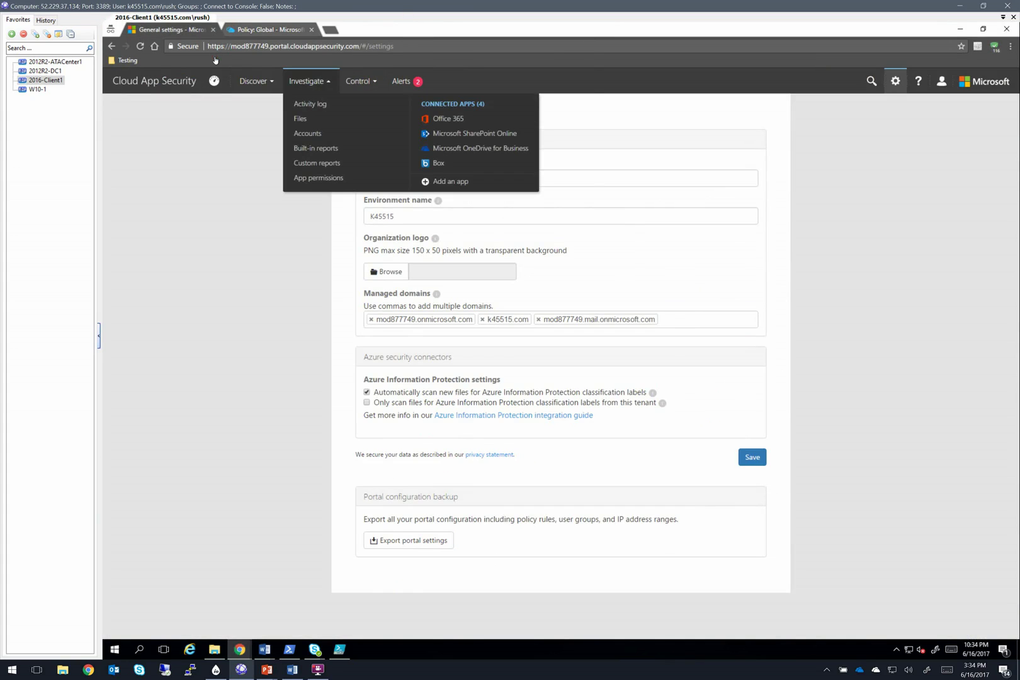
click(302, 120)
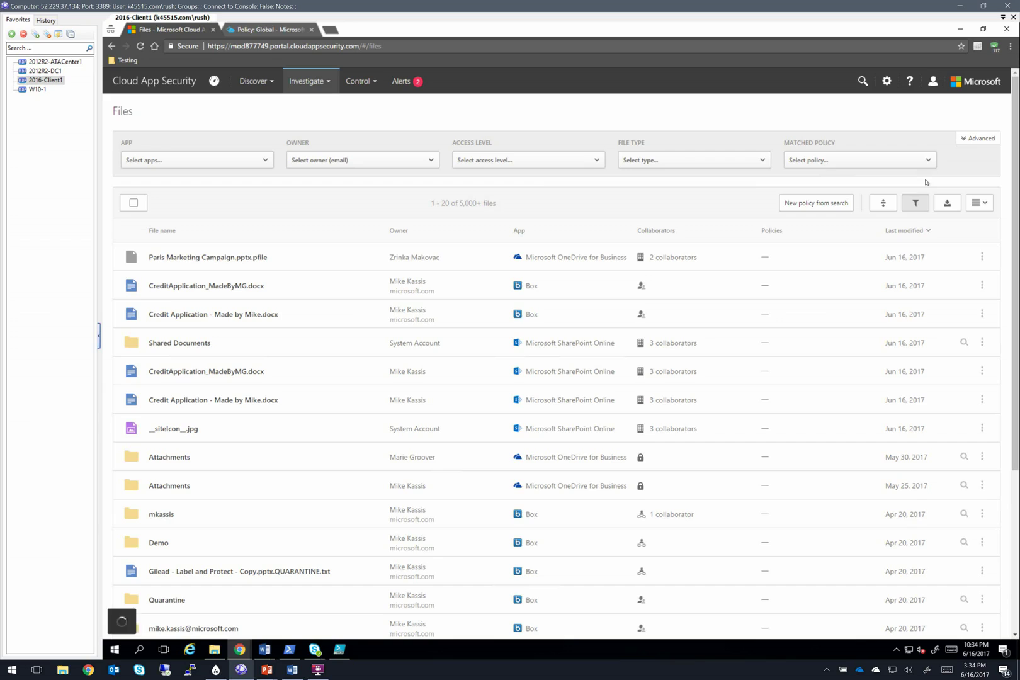
click(977, 139)
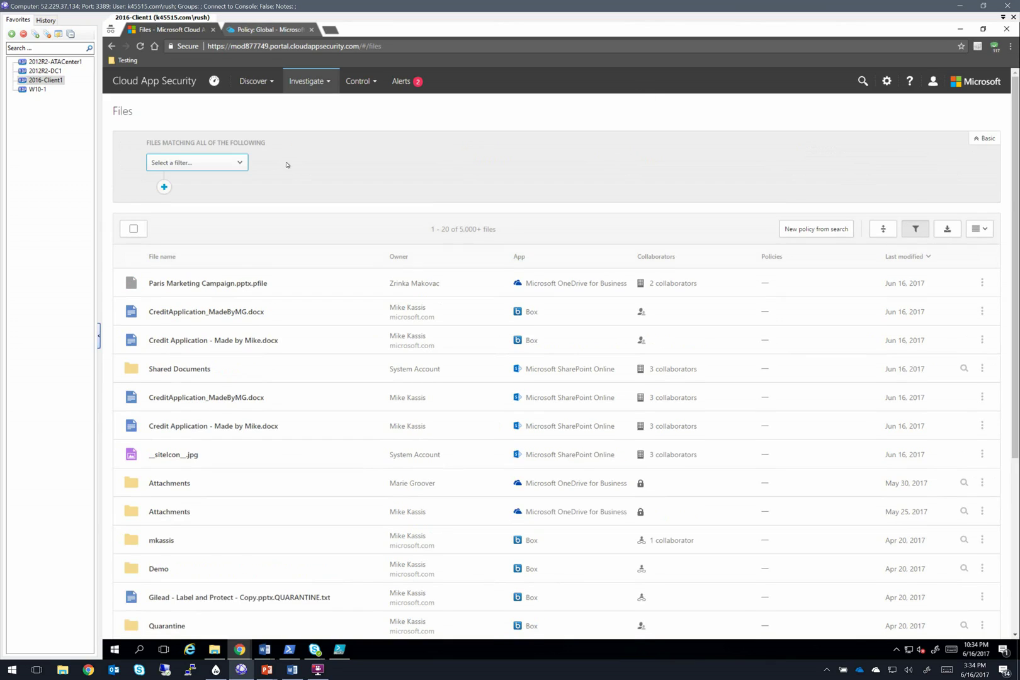
- Add a Classification label equals Confidential filter, then compare against the Azure Global policy labels
click(200, 165)
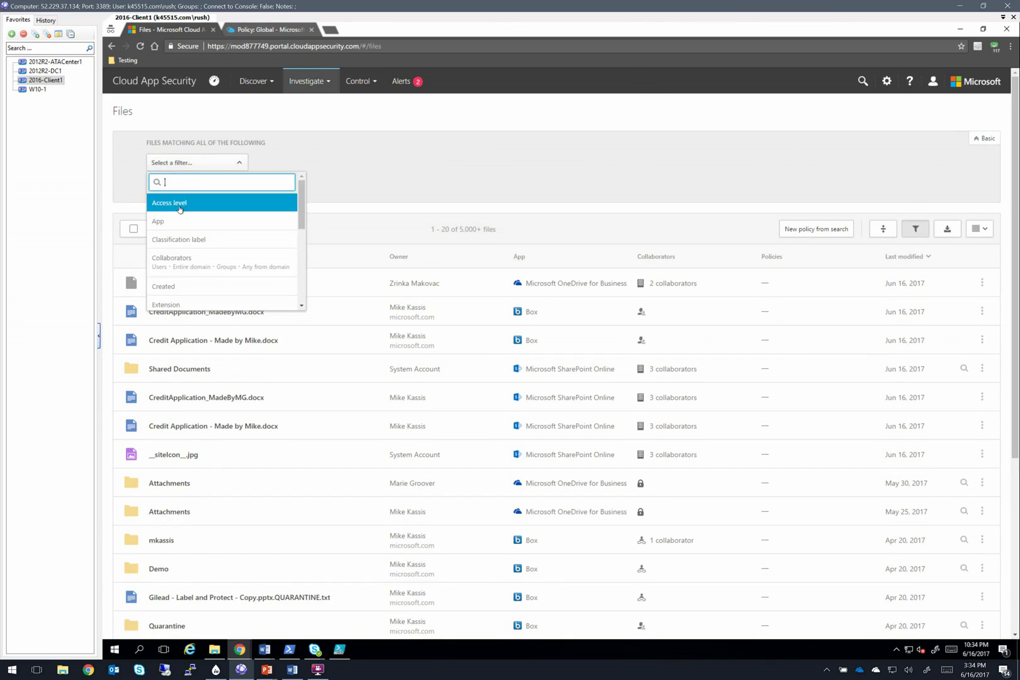
click(179, 240)
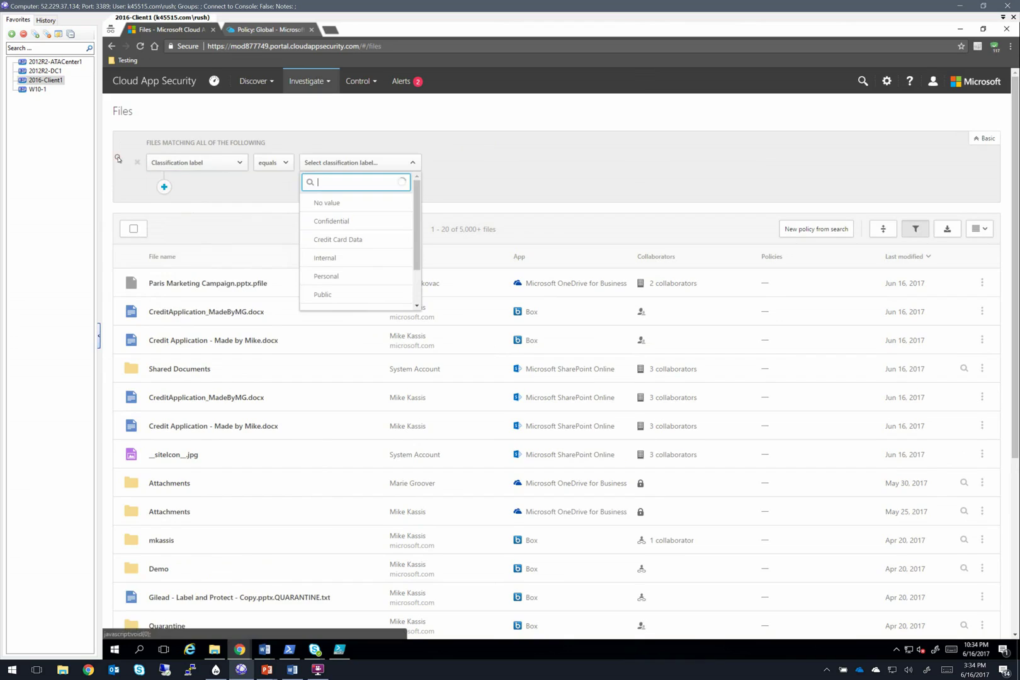
click(348, 220)
click(355, 95)
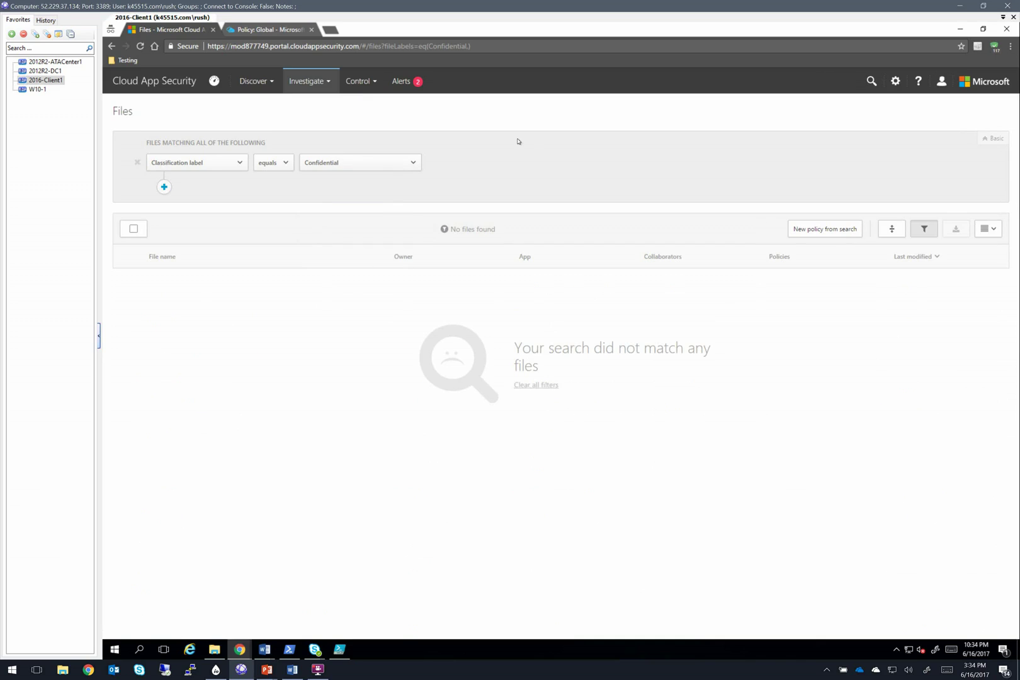
click(416, 163)
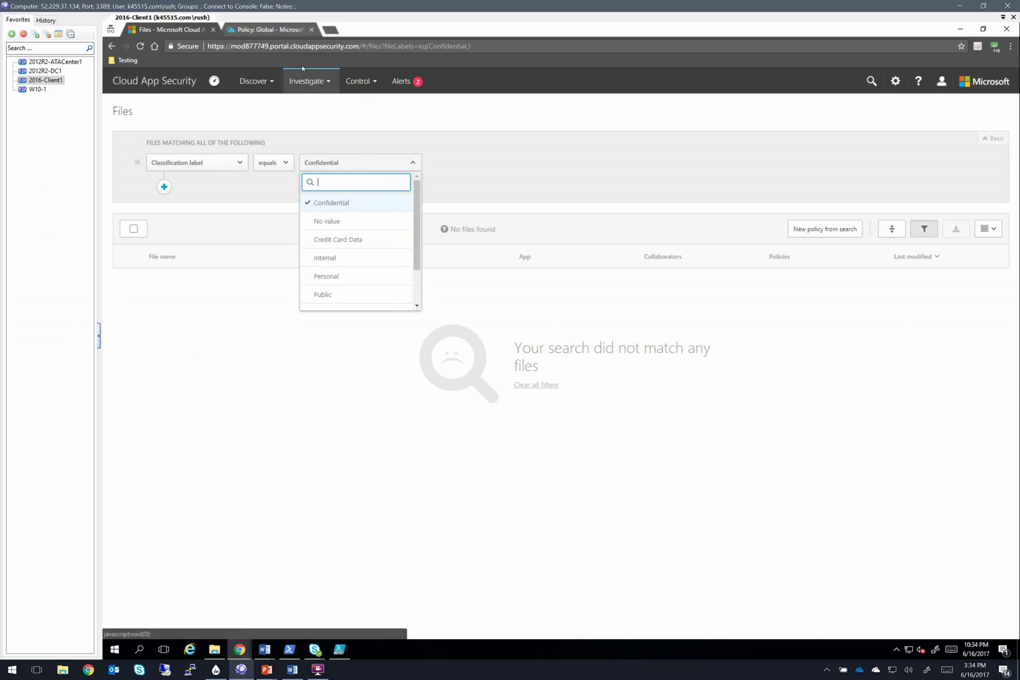
click(268, 30)
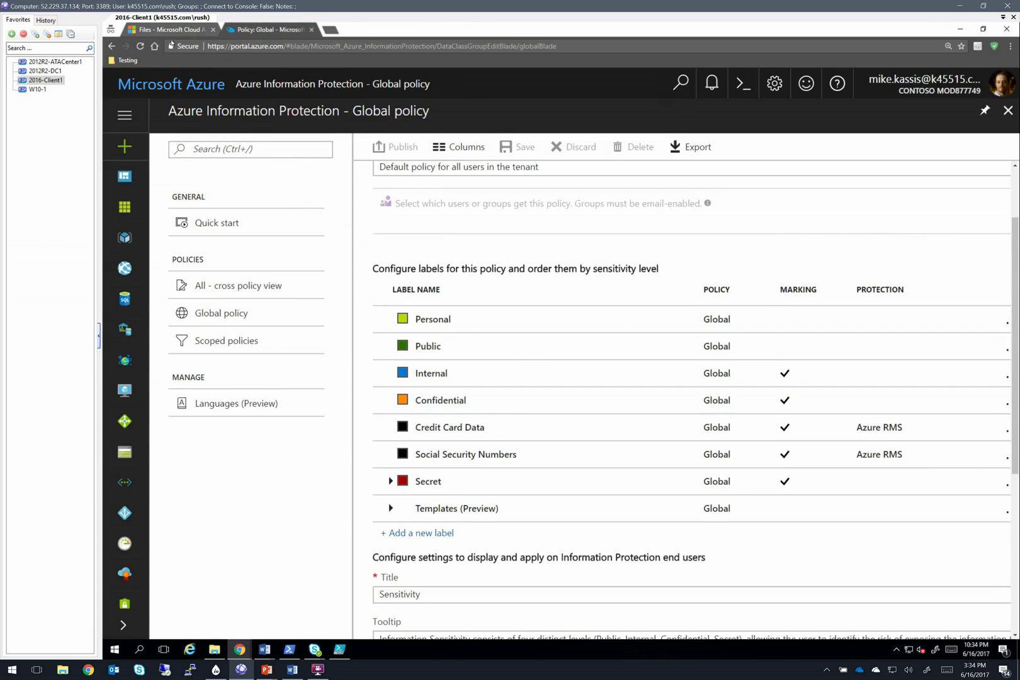
click(115, 26)
- Swap the label filter from Confidential to Credit Card Data, listing four credit application files
scroll(391, 277, down, 1)
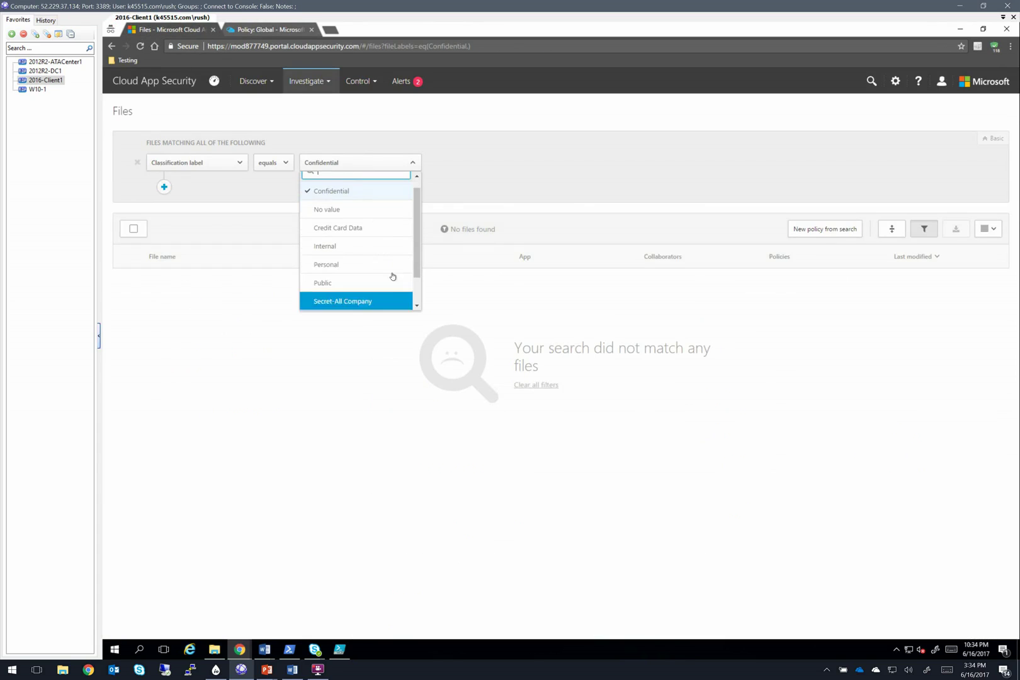
click(365, 199)
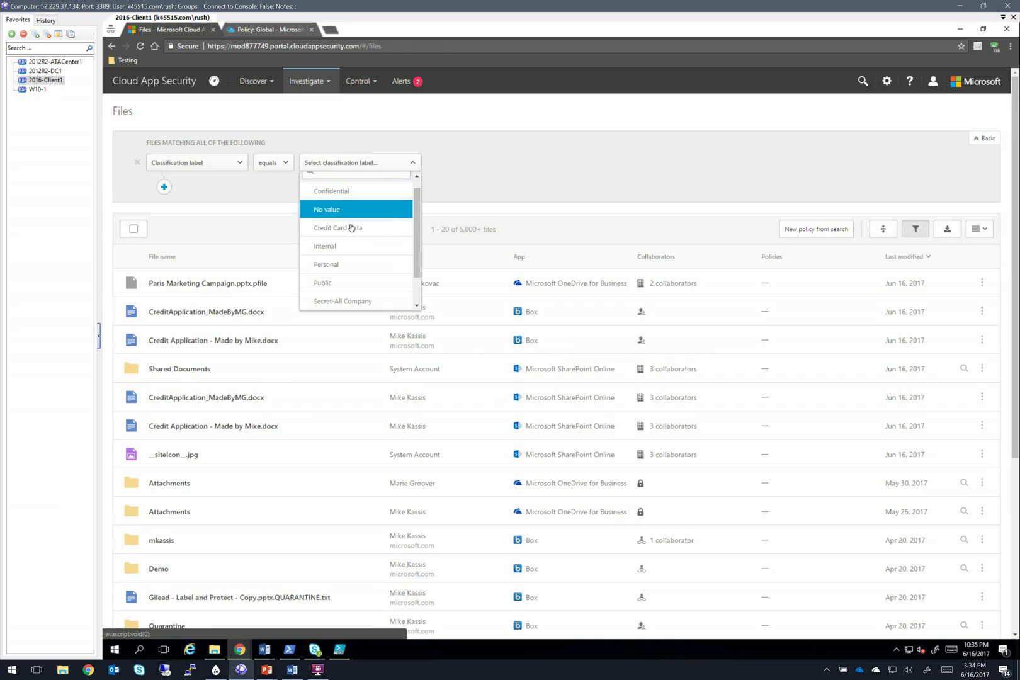
key(Return)
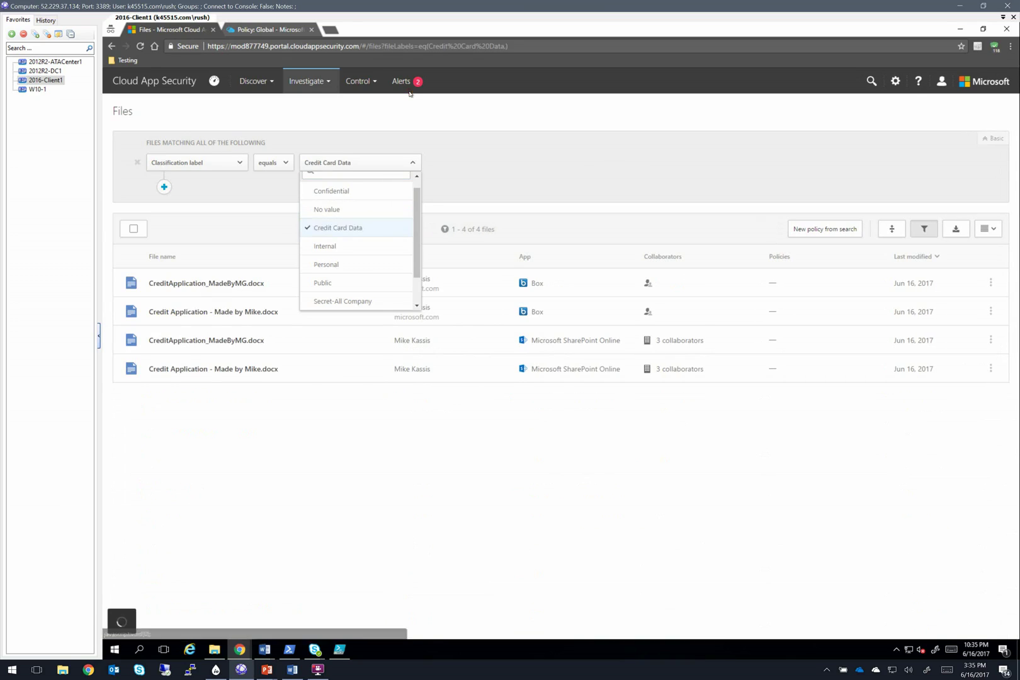
click(585, 159)
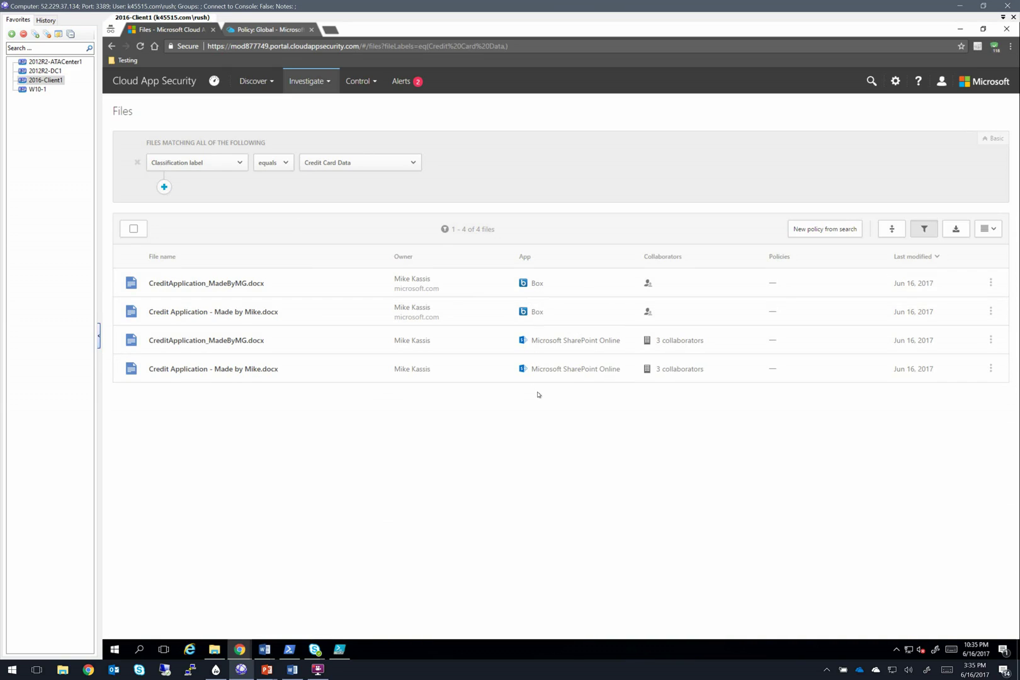
- Inspect Credit Application - Made by Mike.docx details and its Credit Card Data label description
click(325, 378)
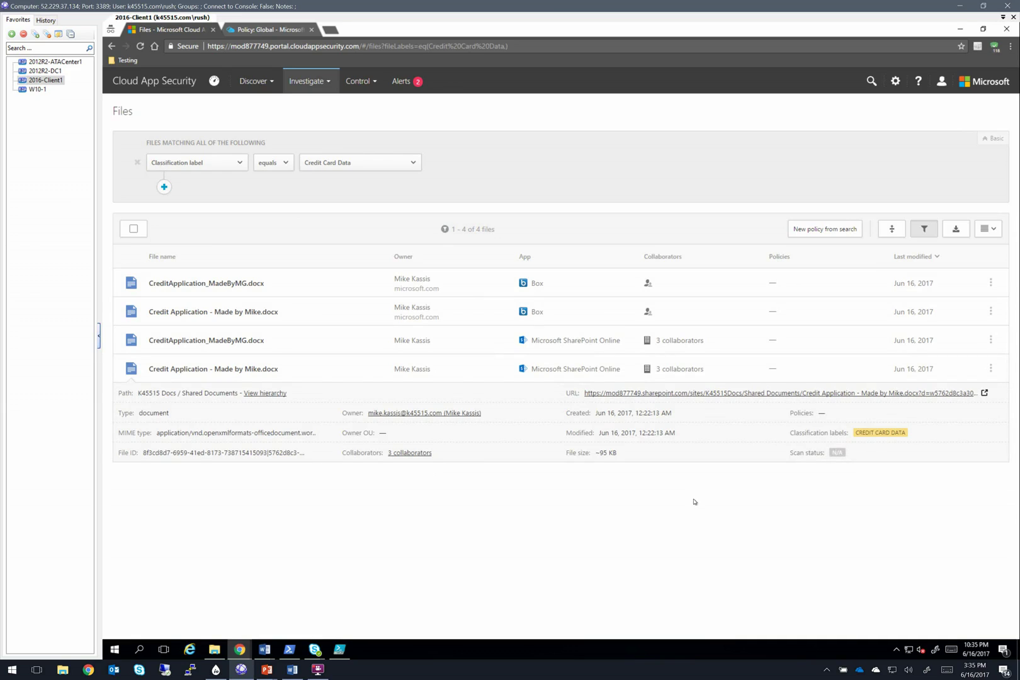
click(864, 433)
drag(381, 189, 521, 187)
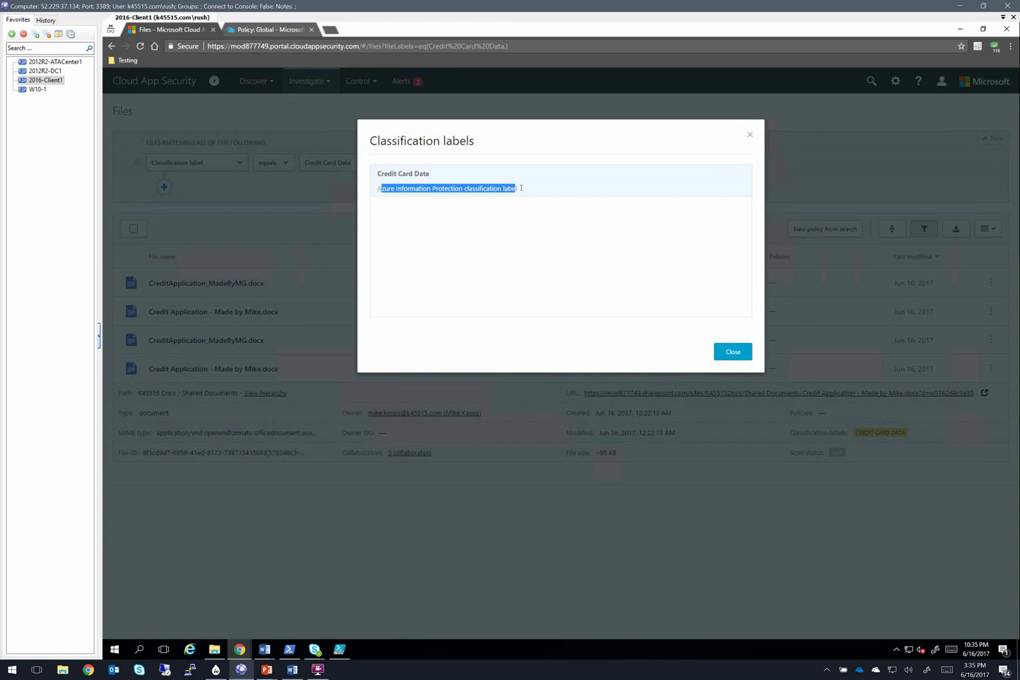
click(560, 247)
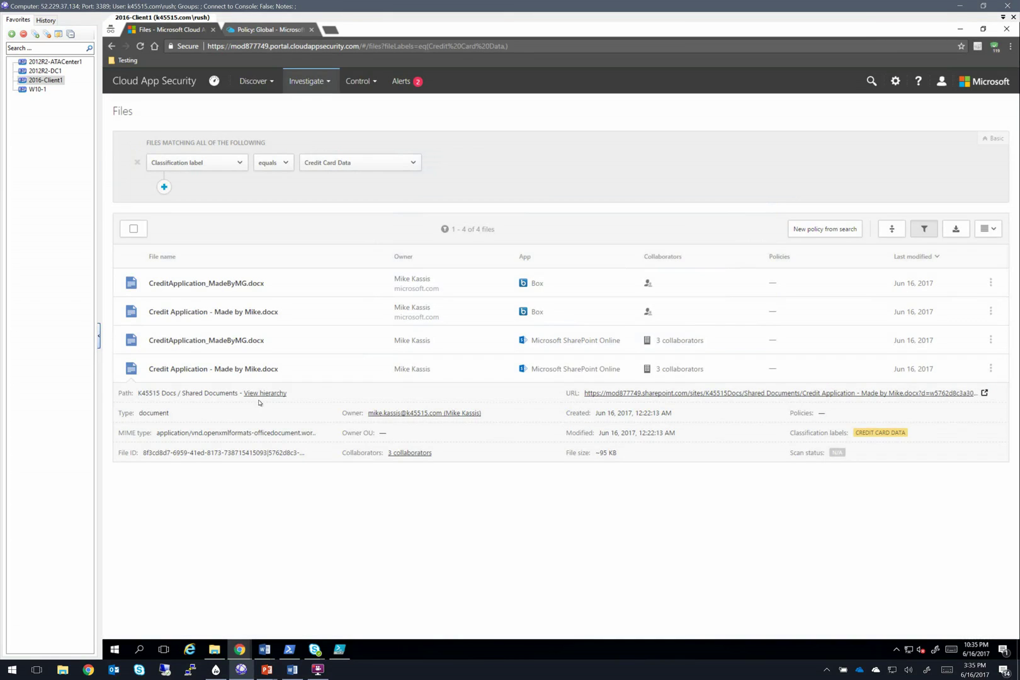
click(318, 376)
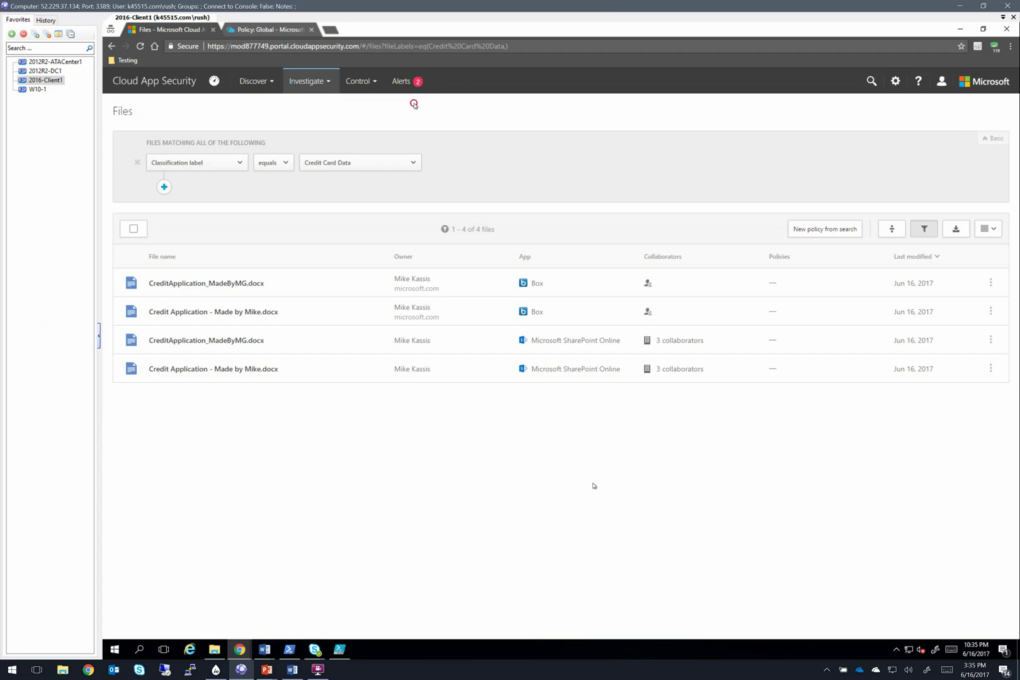
- Add a second, empty filter condition below the Credit Card Data label rule
click(163, 186)
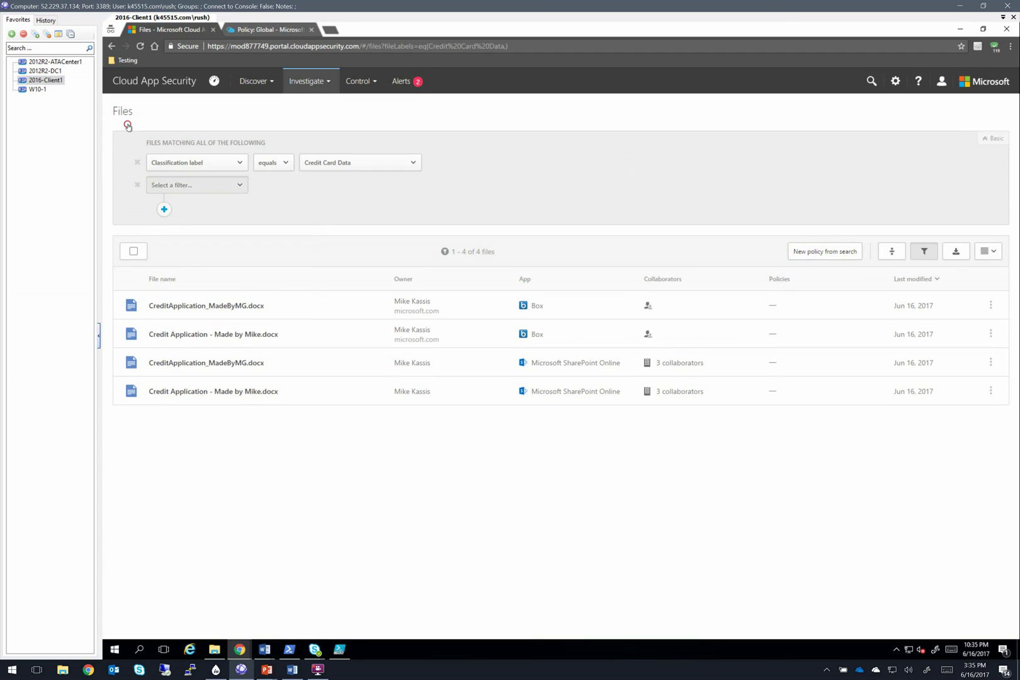
- Filter by App equals Microsoft OneDrive for Business and Classification label is not set
click(179, 186)
click(178, 243)
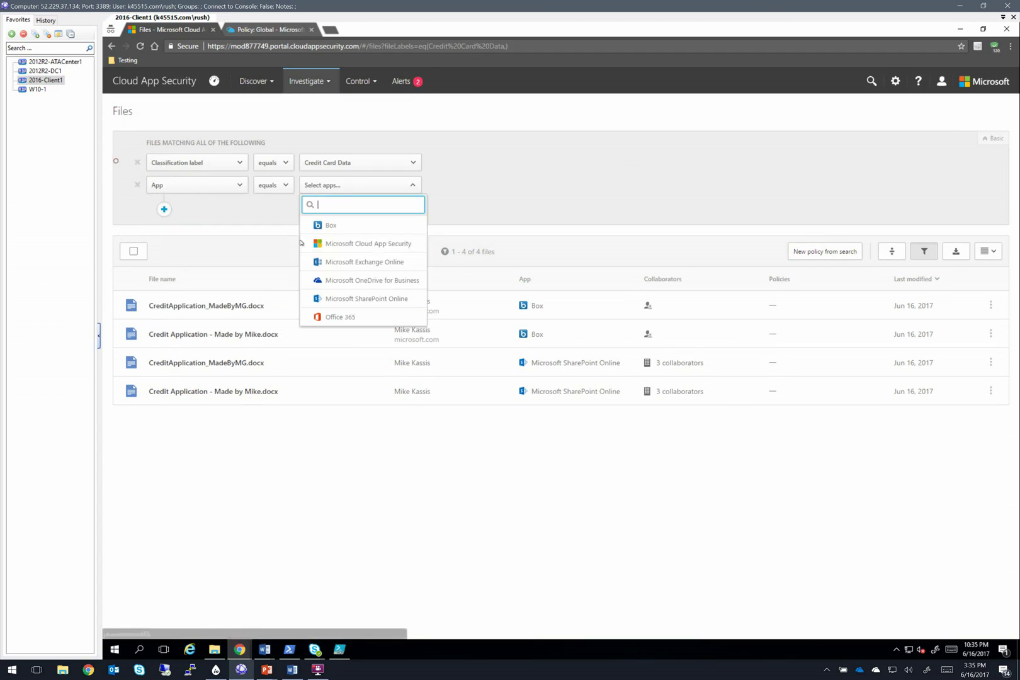
click(349, 280)
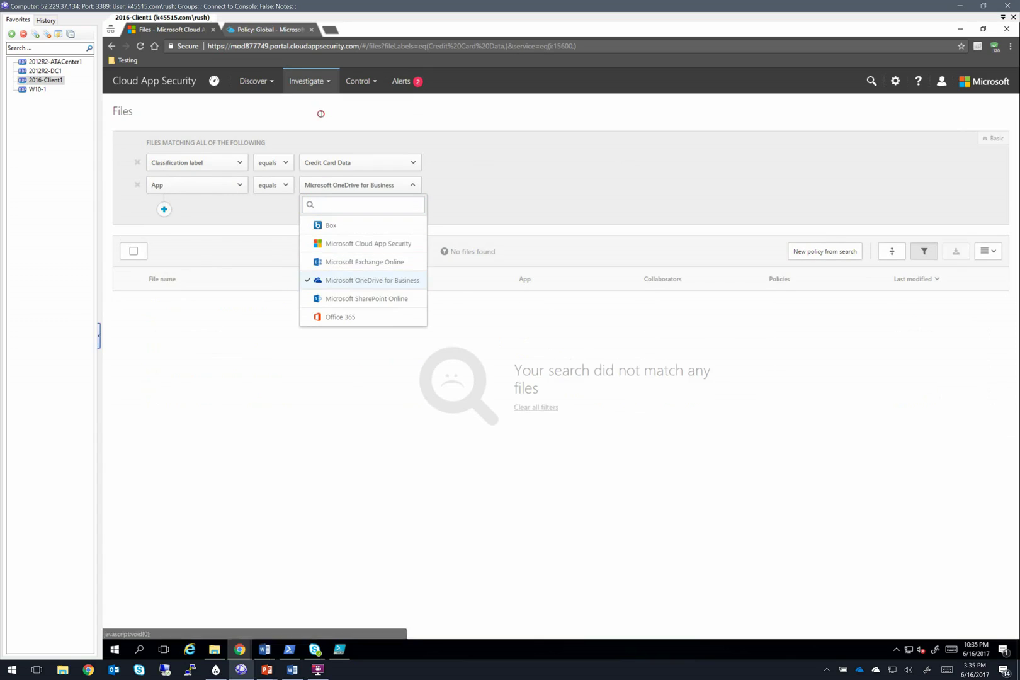
click(321, 114)
click(274, 165)
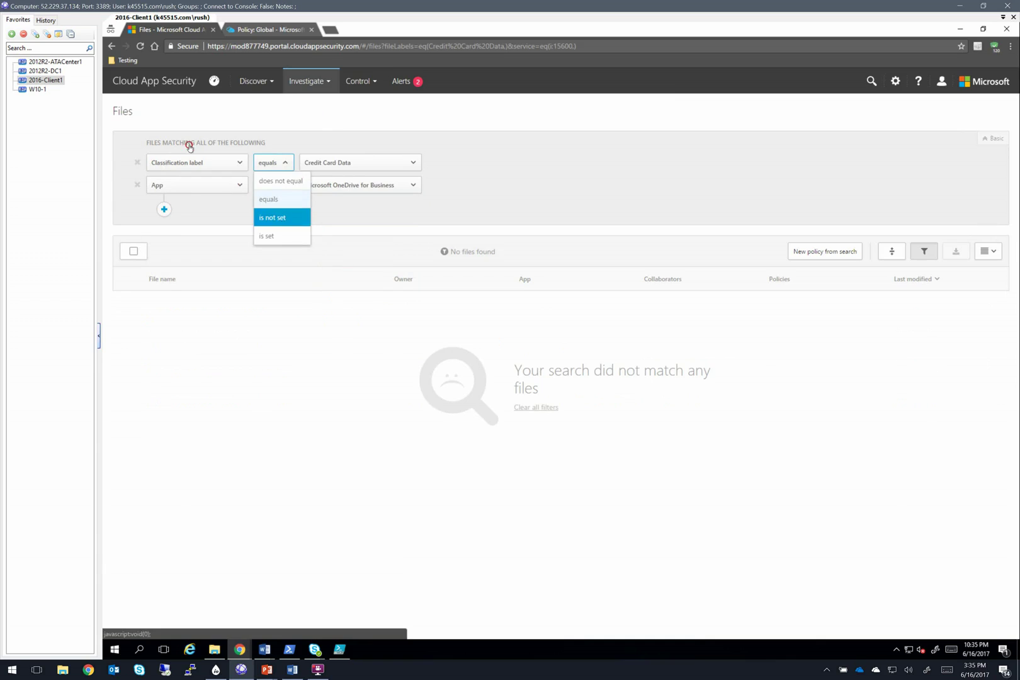
click(284, 218)
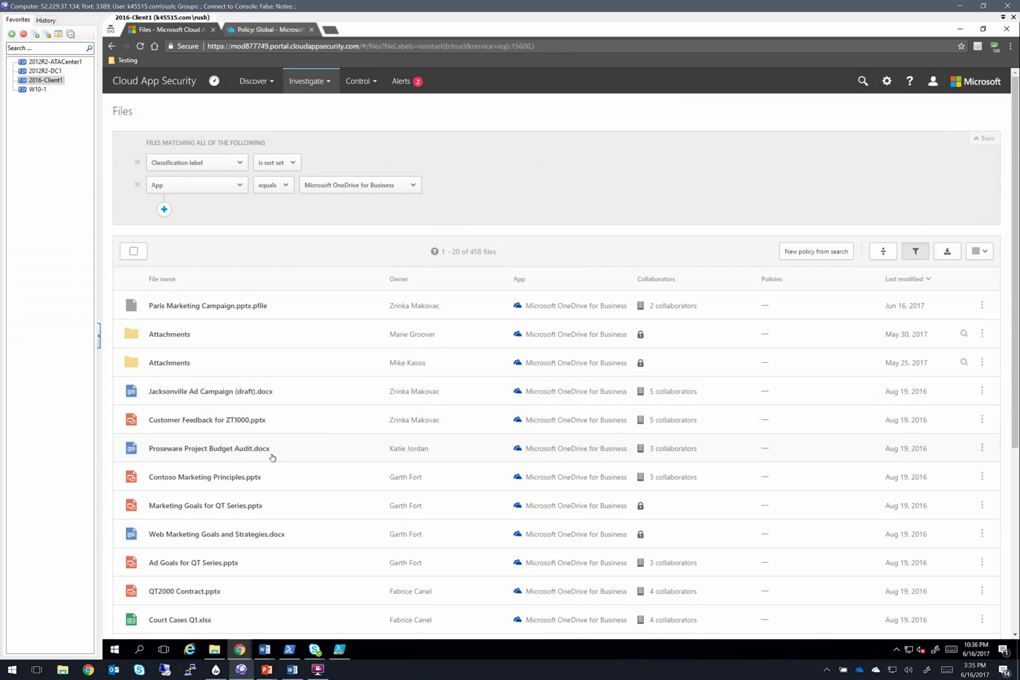
- Protect Proseware Project Budget Audit.docx with the Confidential rights management template
click(983, 448)
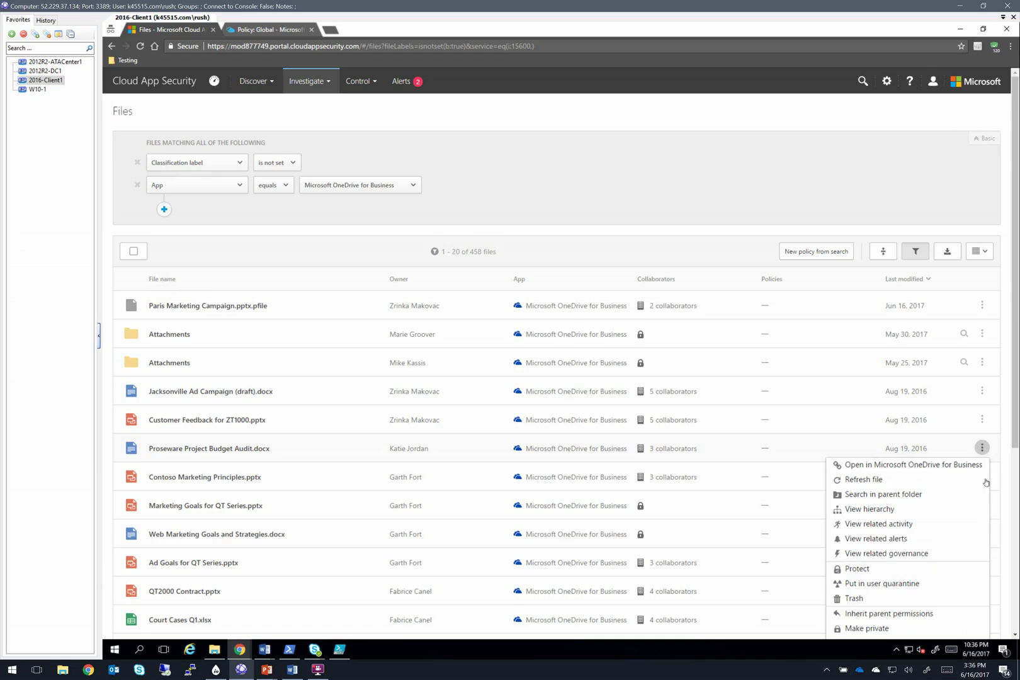
scroll(985, 485, down, 1)
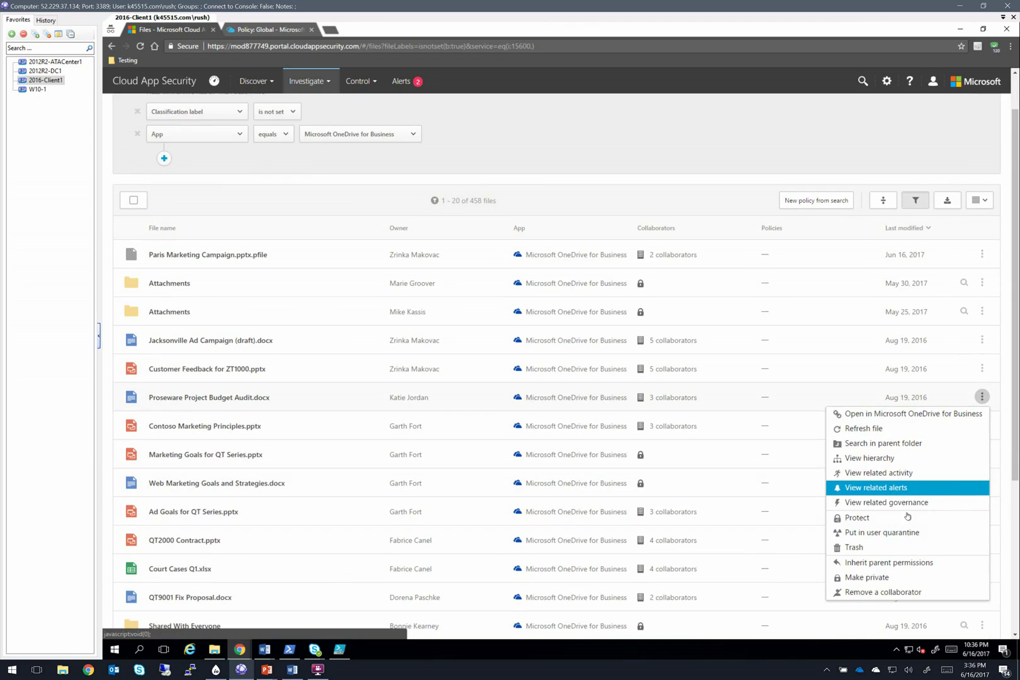
click(857, 519)
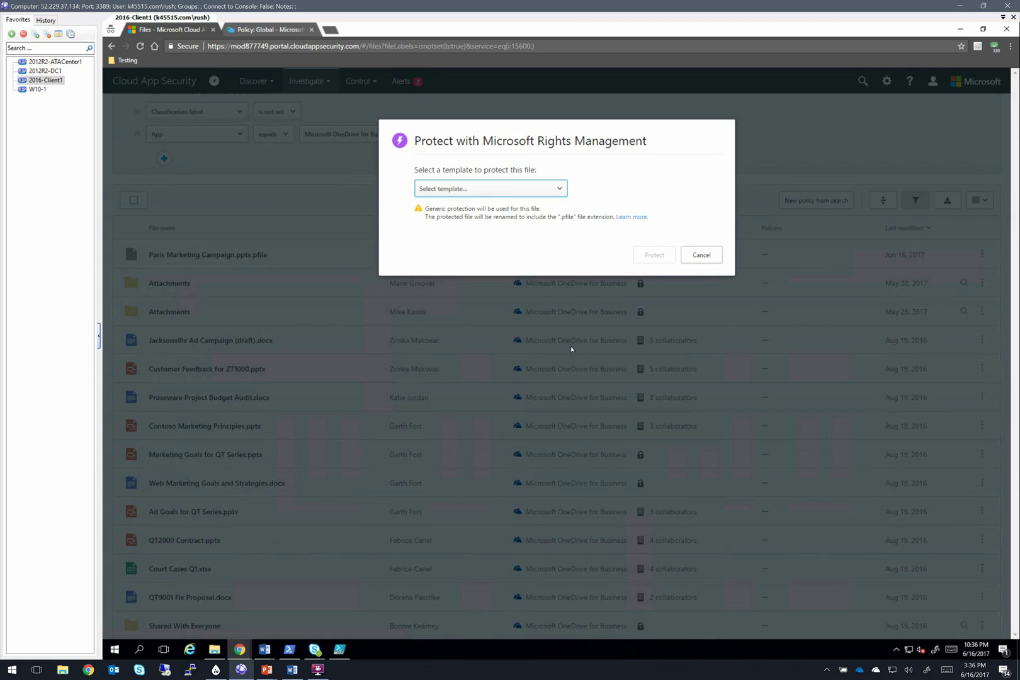
click(492, 189)
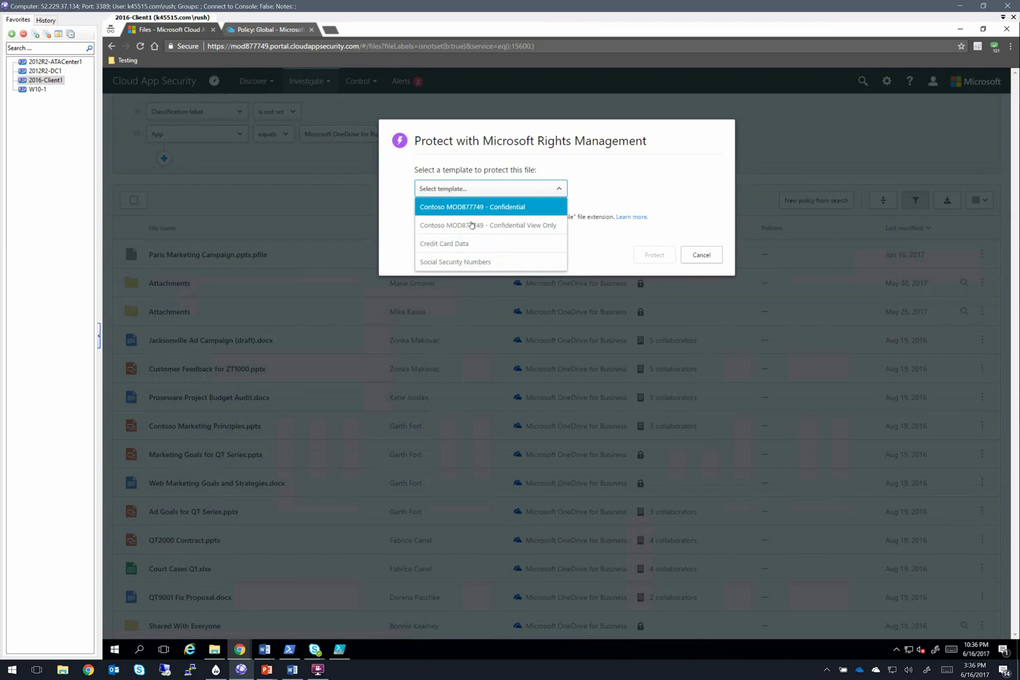
click(508, 208)
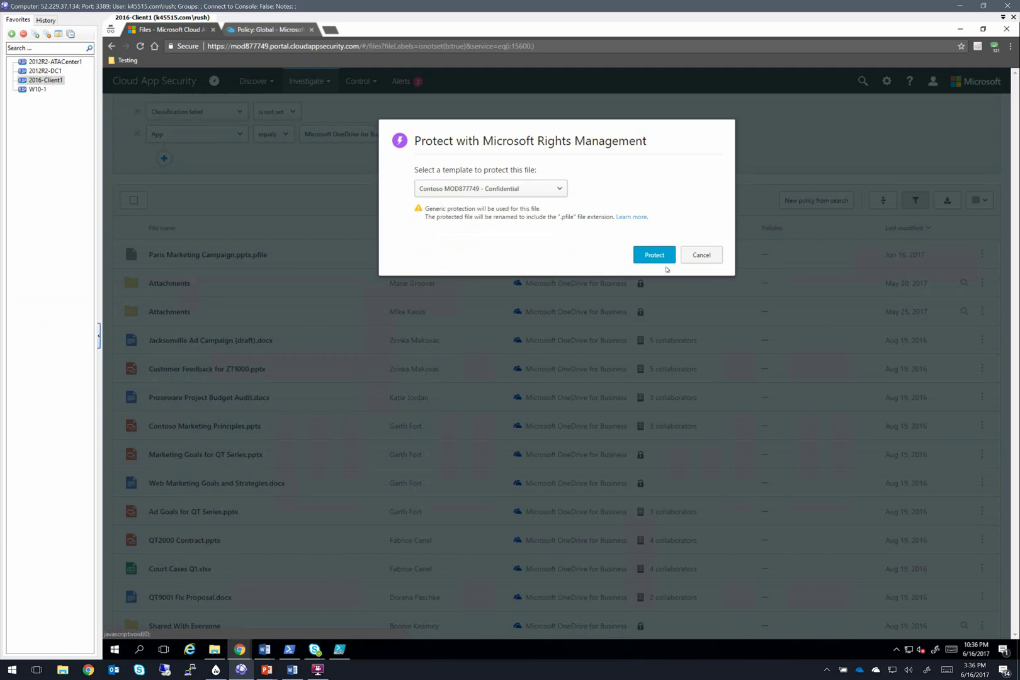
click(655, 256)
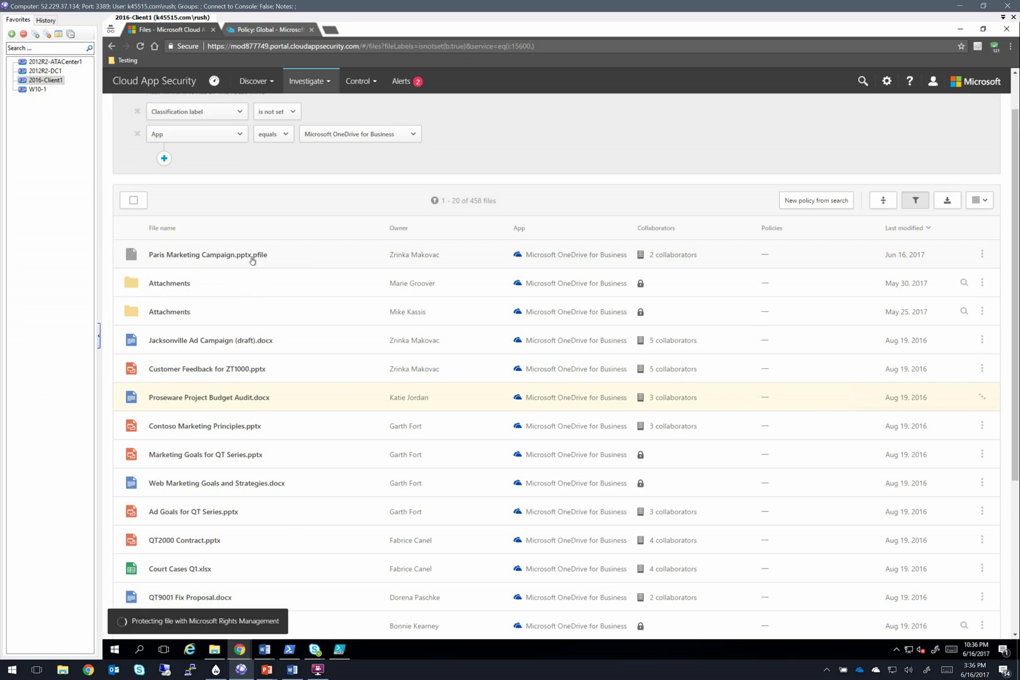
- Expand and collapse the Paris Marketing Campaign file's details
click(401, 259)
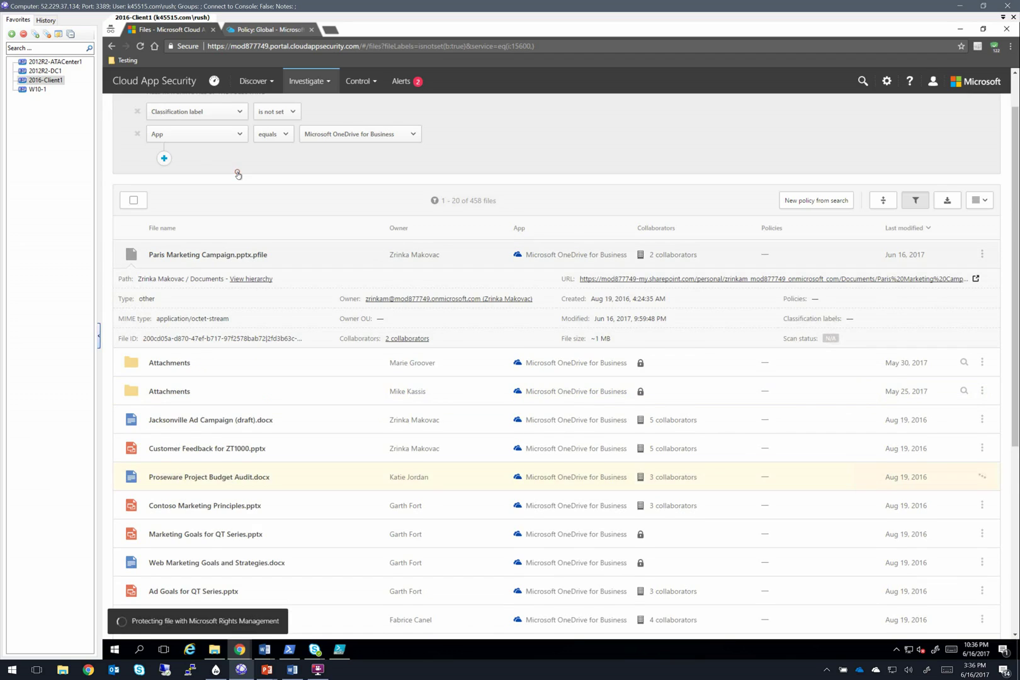
click(346, 258)
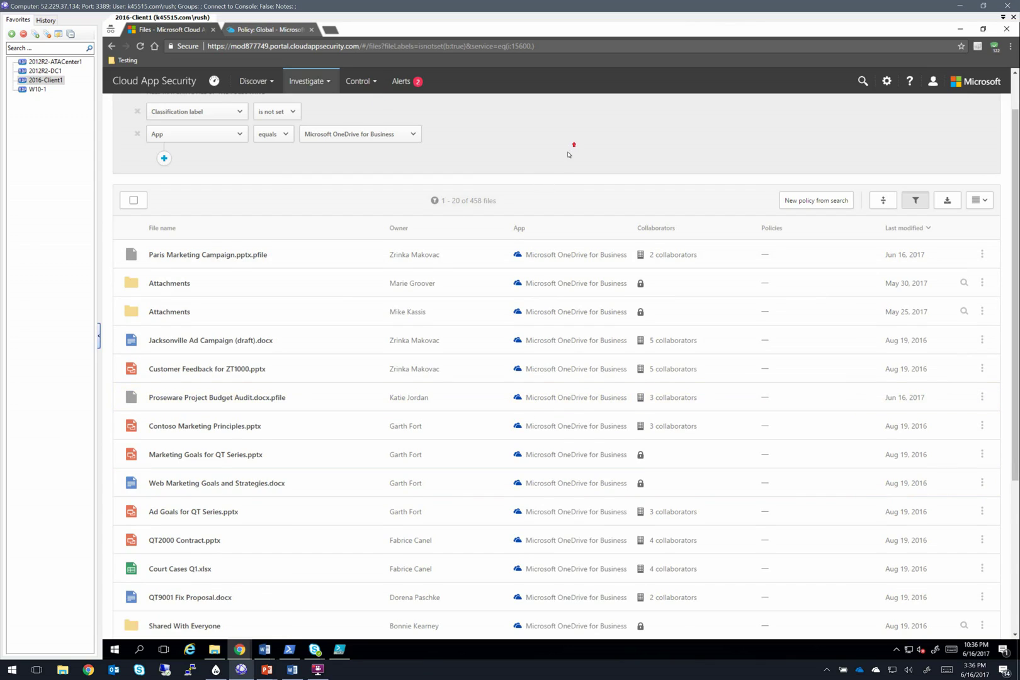
scroll(571, 147, up, 1)
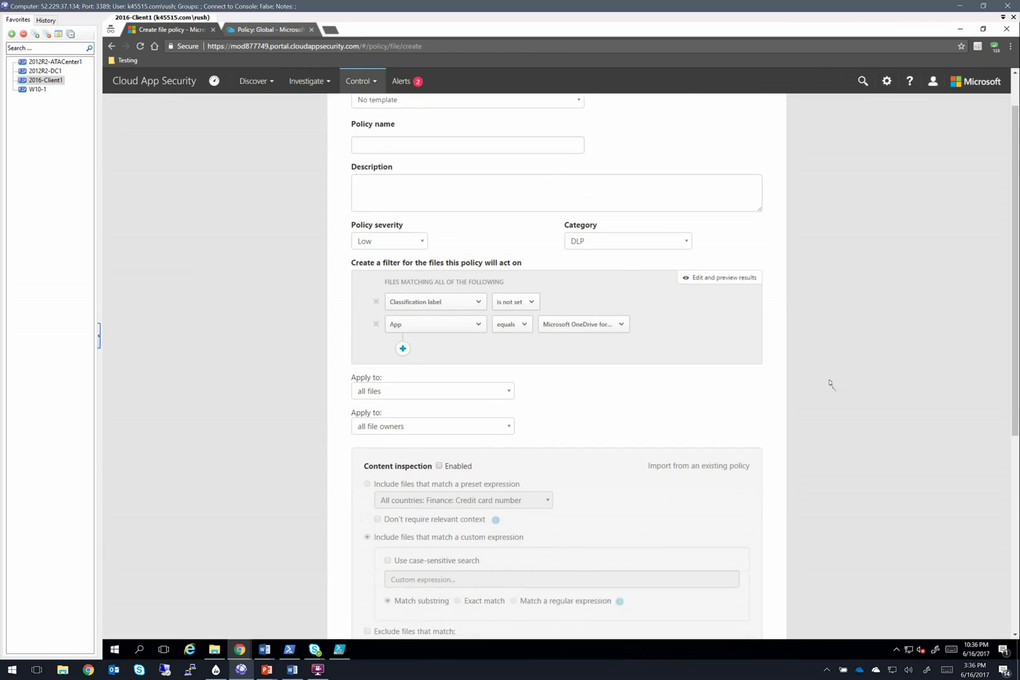
- Review the new policy's classification label condition, leaving it unchanged
scroll(832, 378, down, 1)
scroll(842, 398, down, 3)
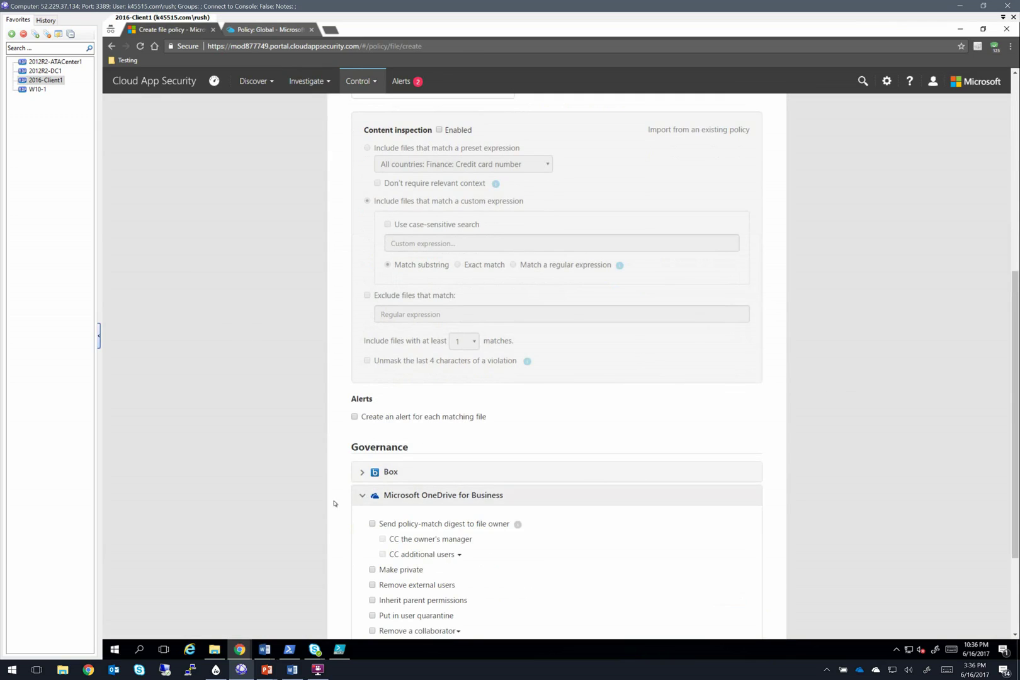
scroll(317, 499, up, 5)
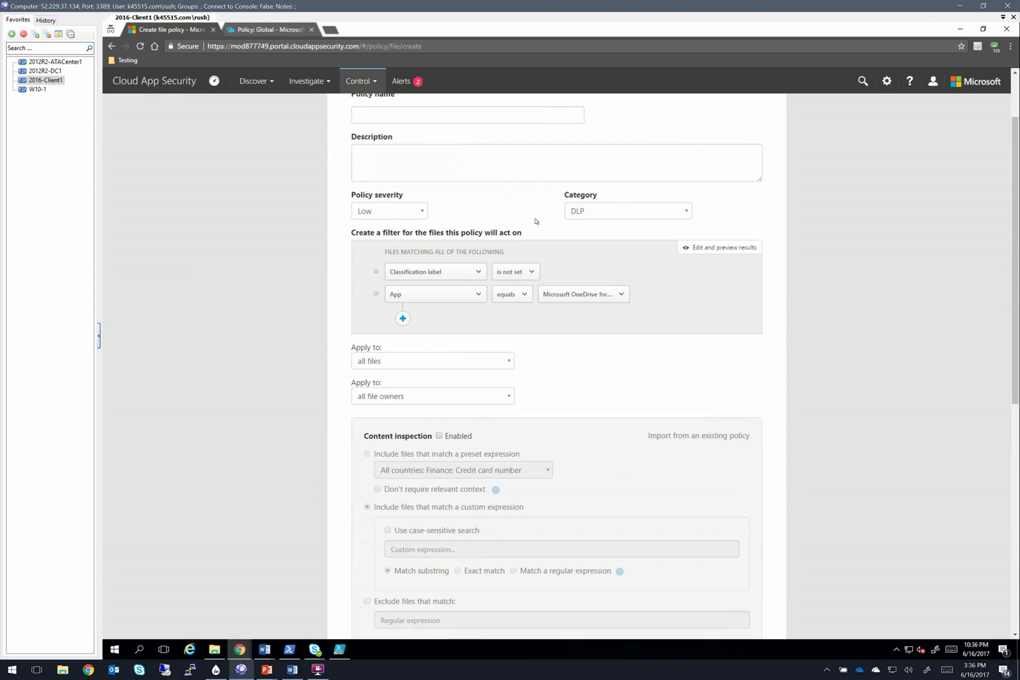
click(517, 273)
click(343, 184)
scroll(428, 400, down, 2)
- Enable content inspection and add OneDrive governance actions Make private and Remove external users
click(439, 283)
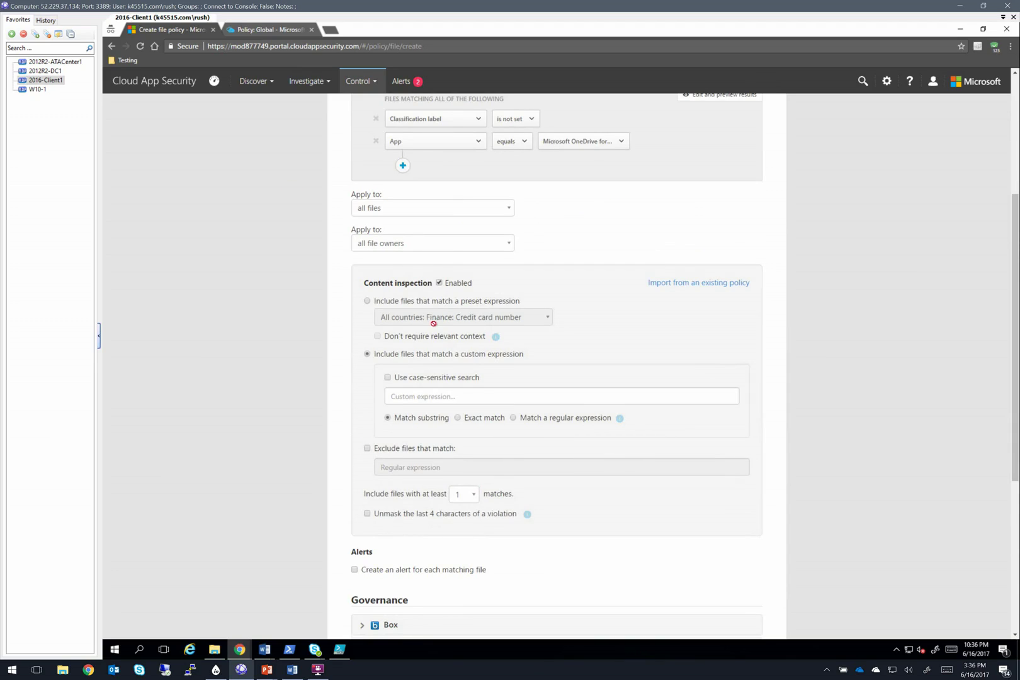
click(367, 304)
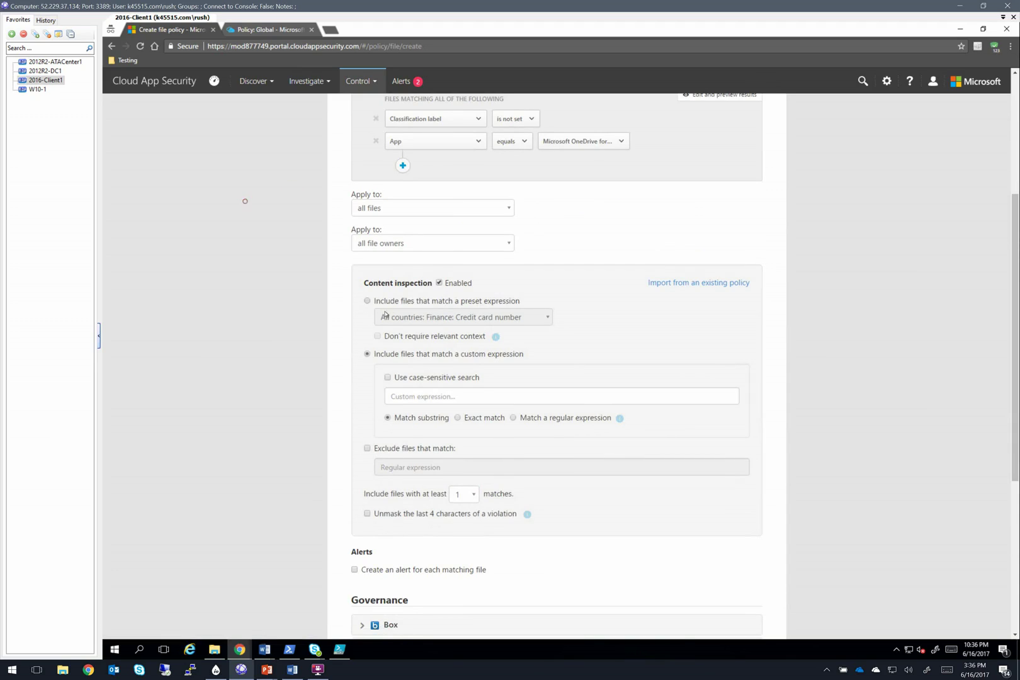
click(303, 214)
scroll(554, 412, down, 4)
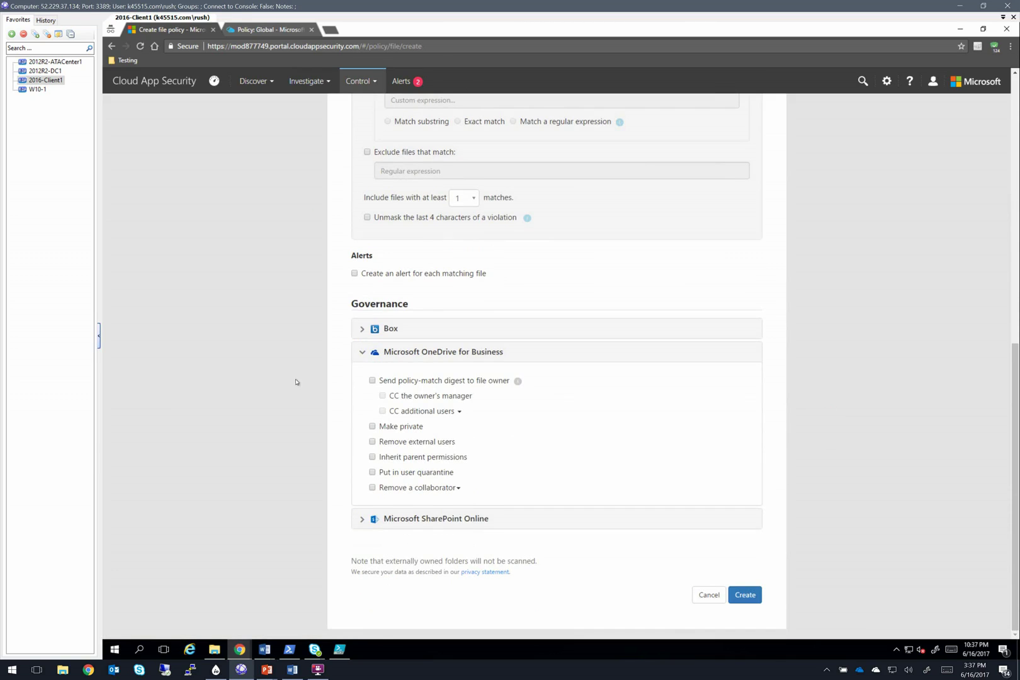
click(372, 428)
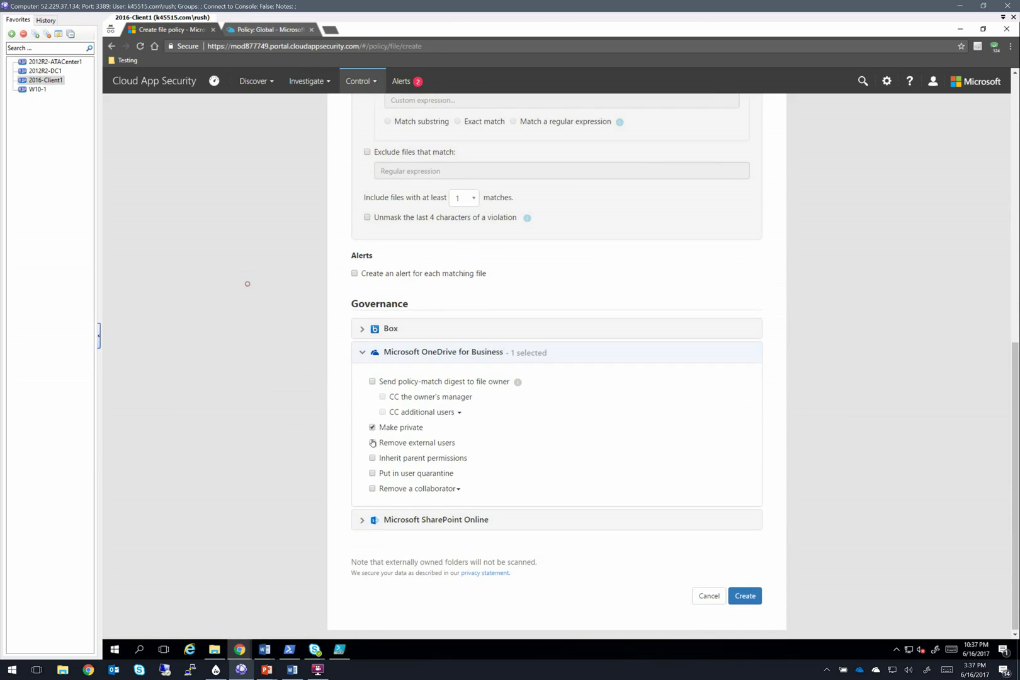
click(372, 443)
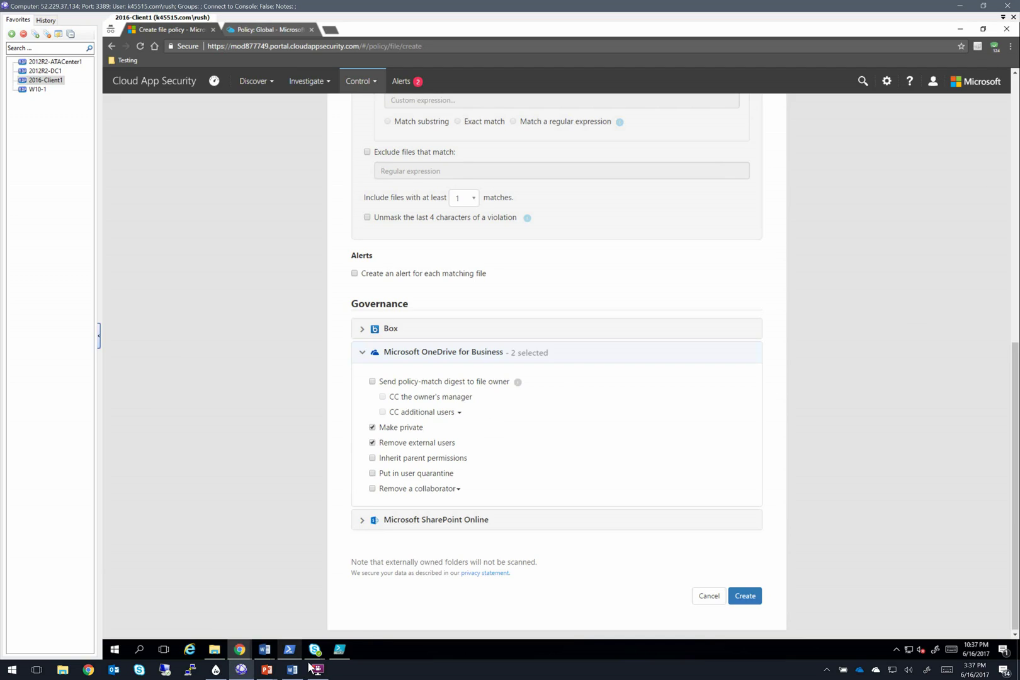
- Return to the PowerPoint slide show window showing the 'What you will need.' slide
mouse_move(267, 672)
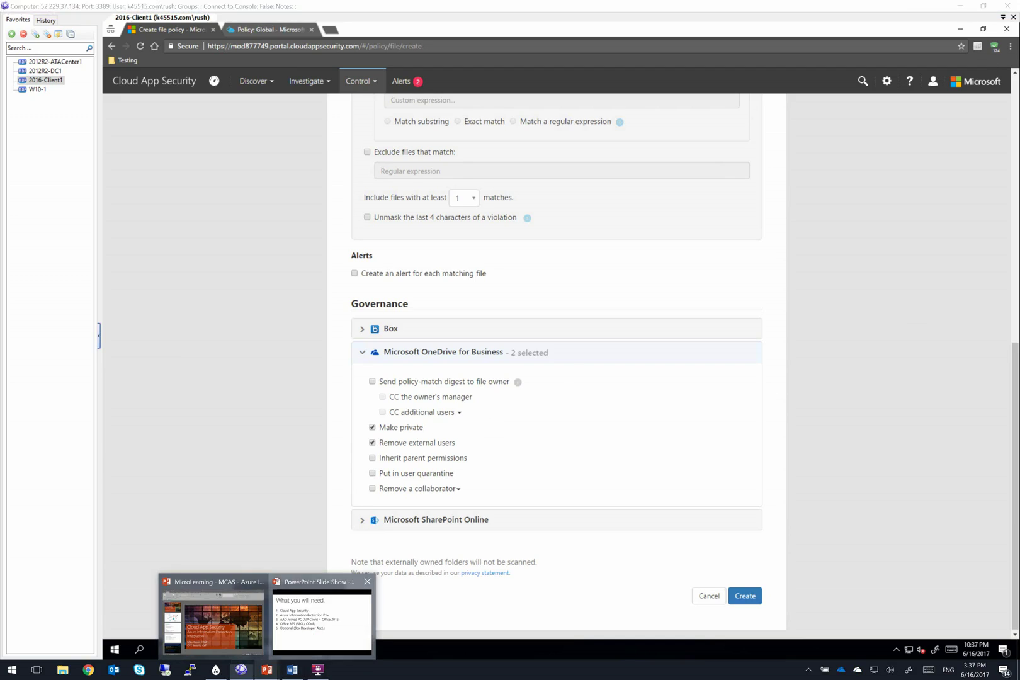